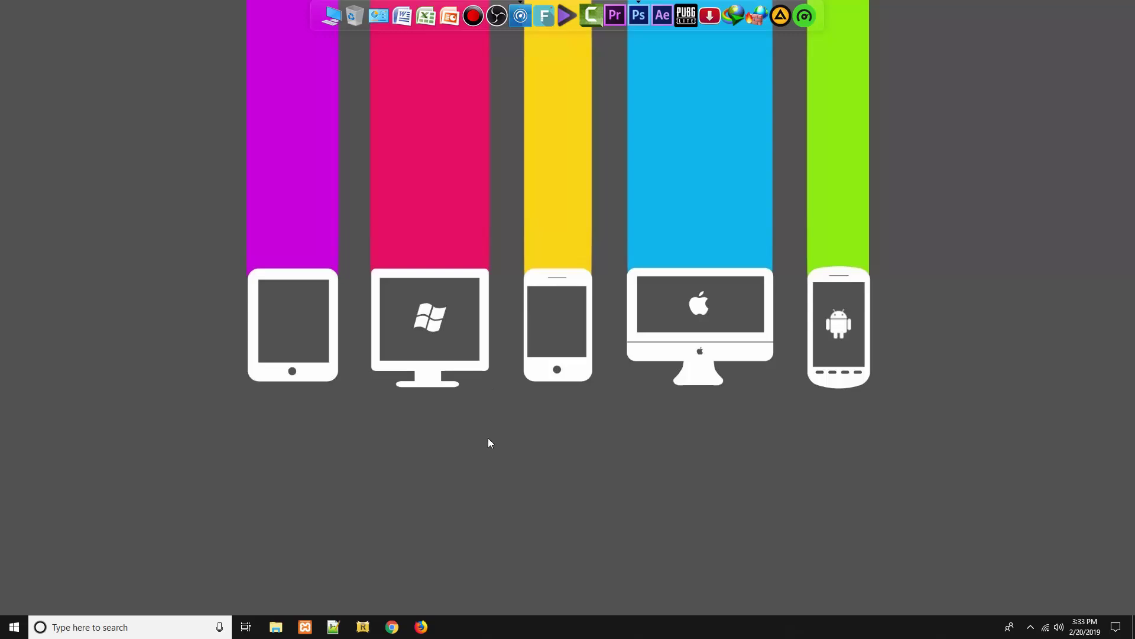
Switch to Firefox and open blogger.com to reach the blog's post list
click(424, 624)
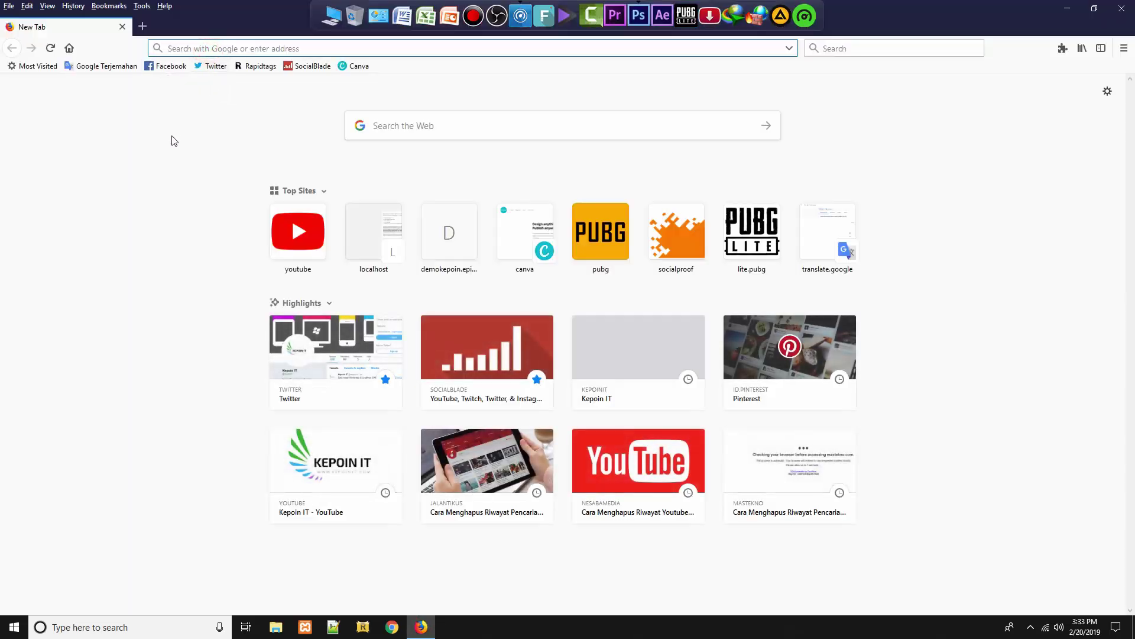
text(blogger)
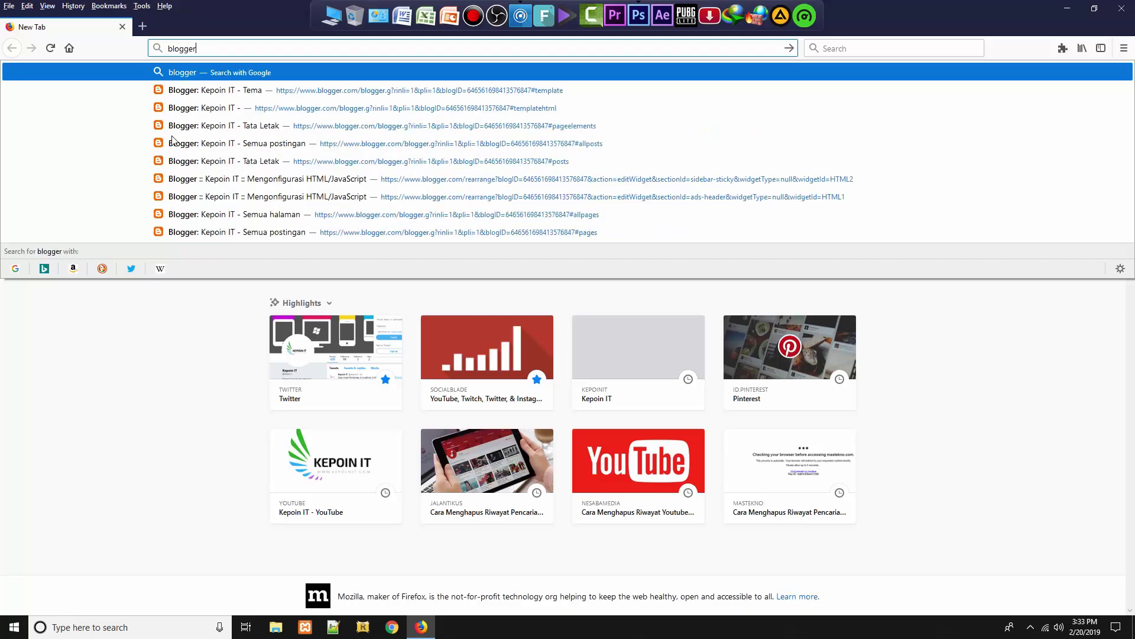
text(.com)
key(Return)
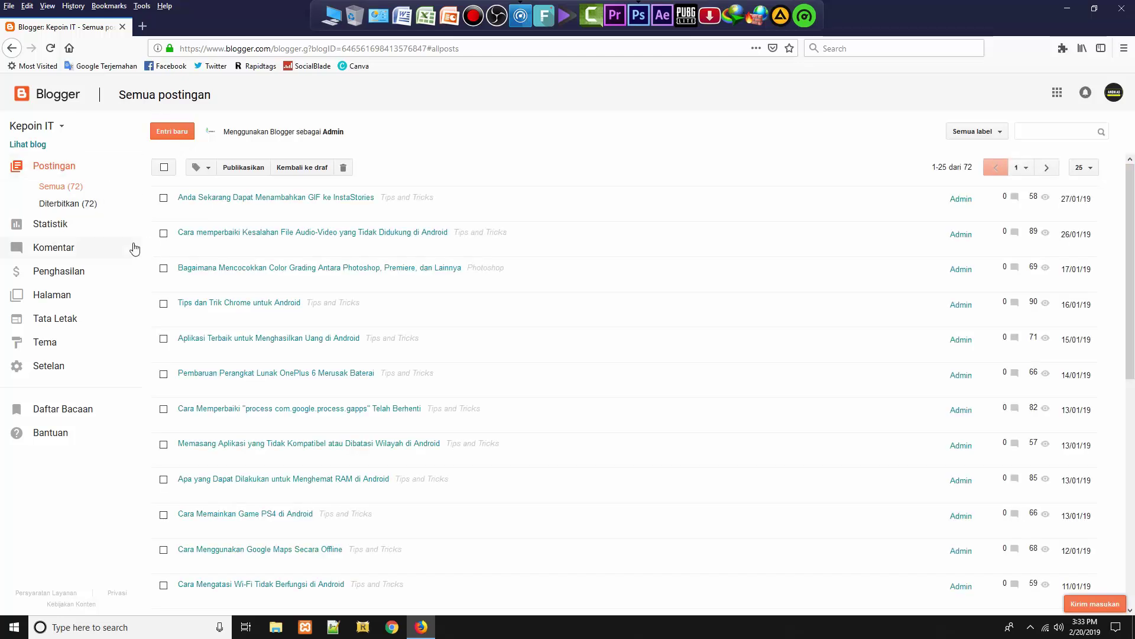
click(20, 159)
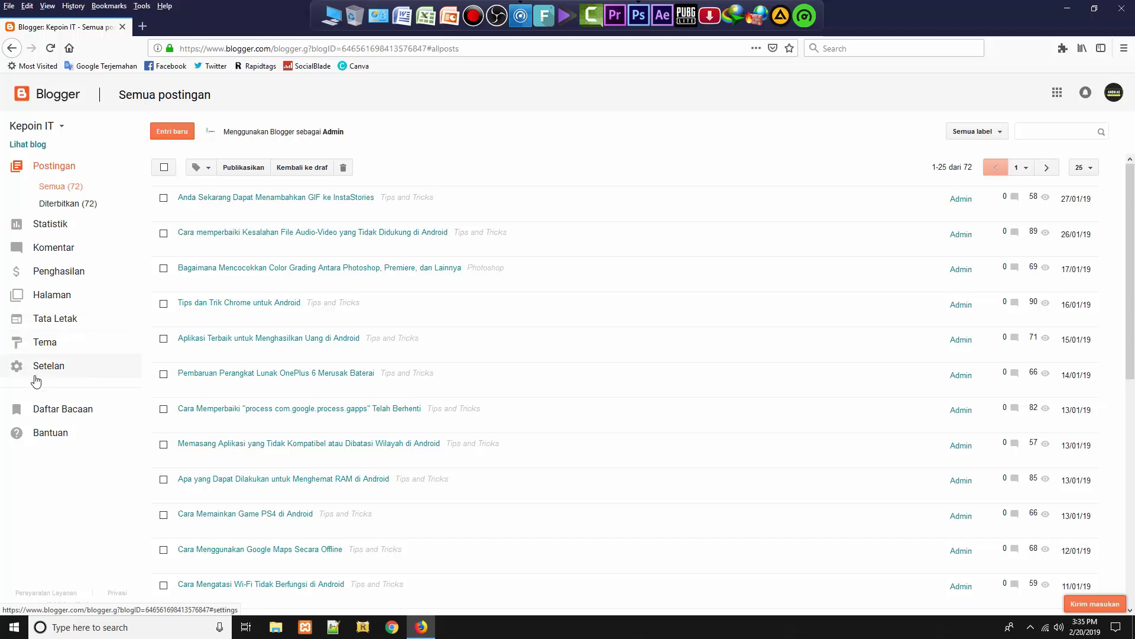
Set the blog's language to Inggris (Amerika Serikat) - English (United States) in the language and formatting settings and save them
click(55, 366)
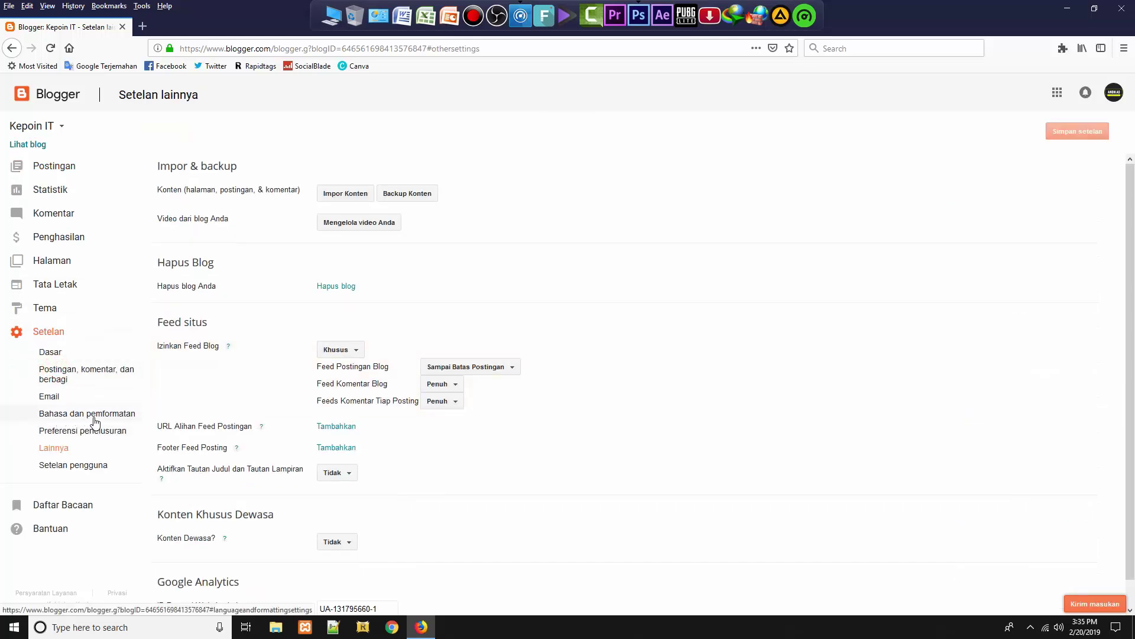
click(103, 419)
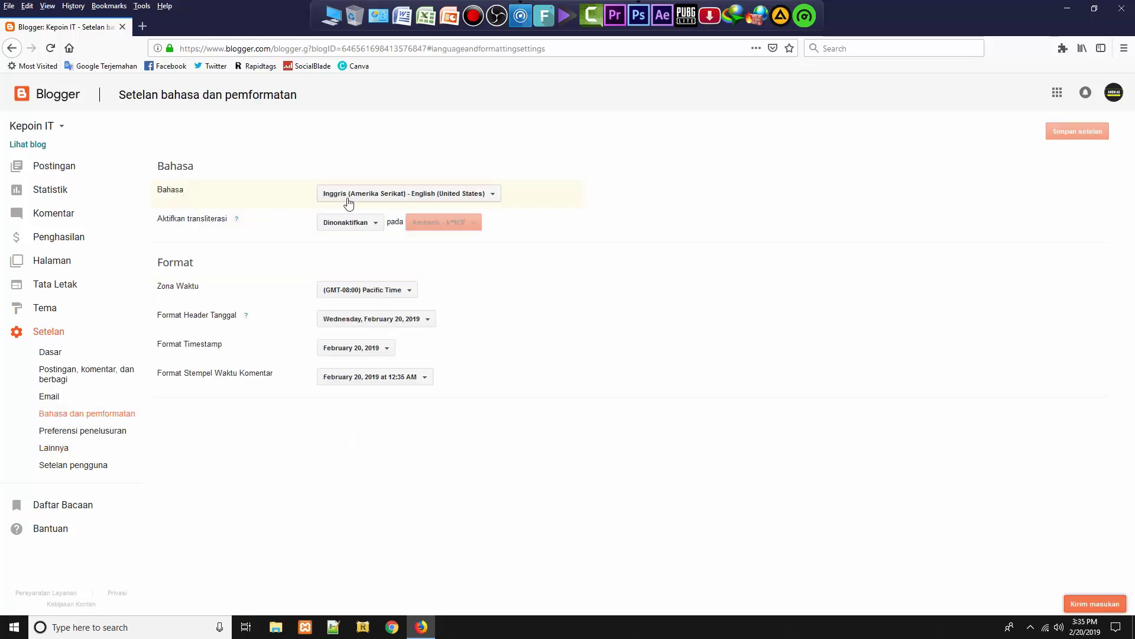
click(350, 195)
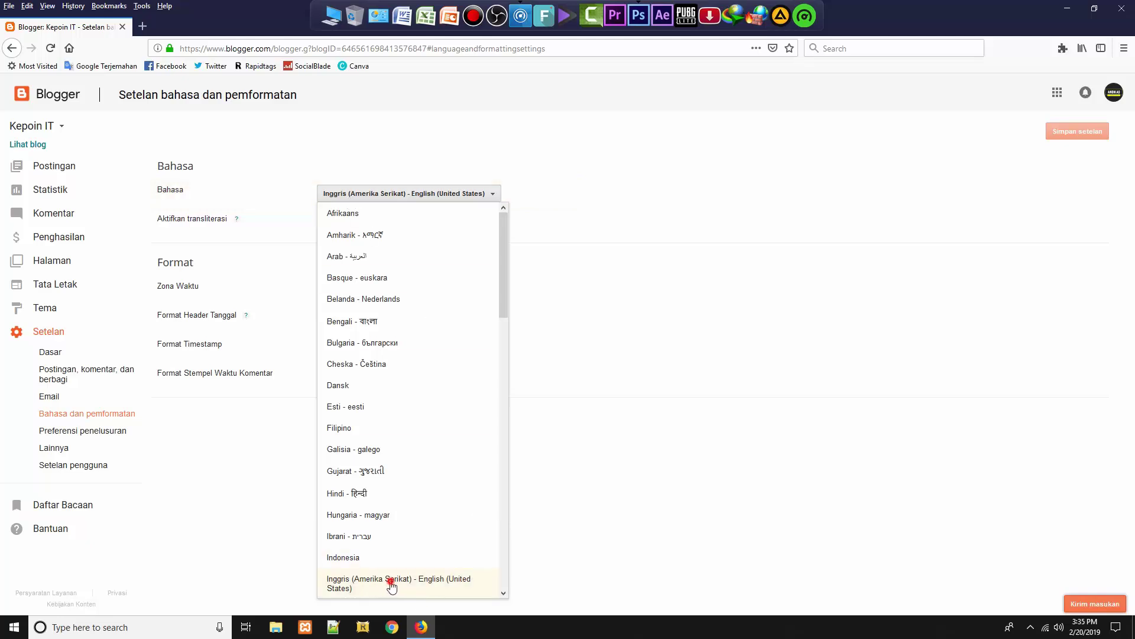
click(391, 585)
click(1081, 136)
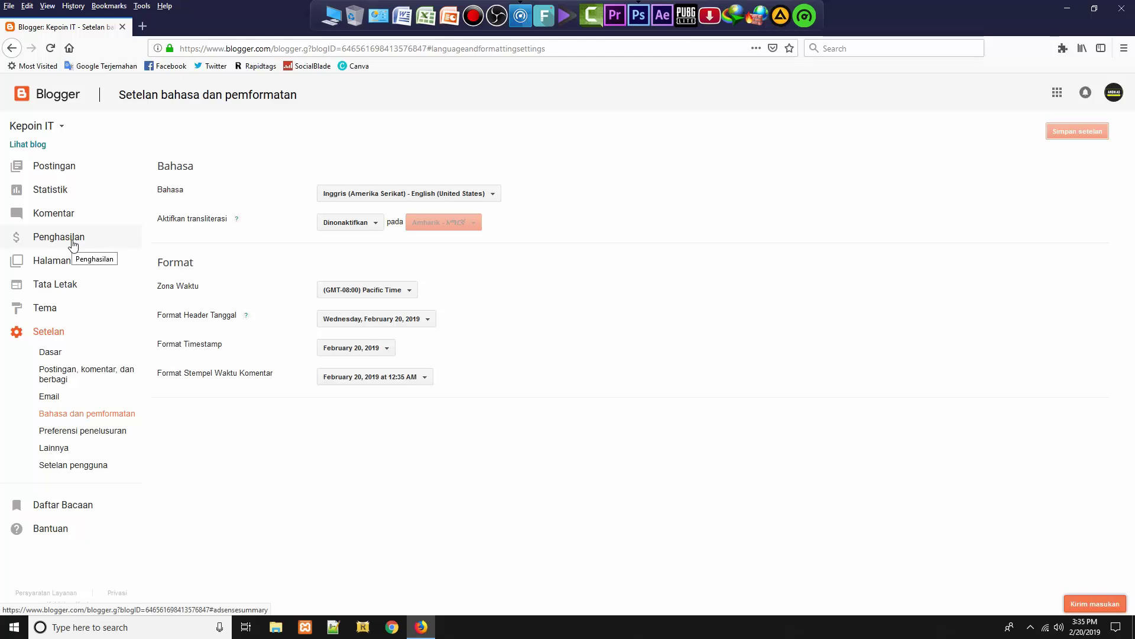
View the blog's AdSense display settings under Penghasilan and open its Tata Letak page
click(66, 237)
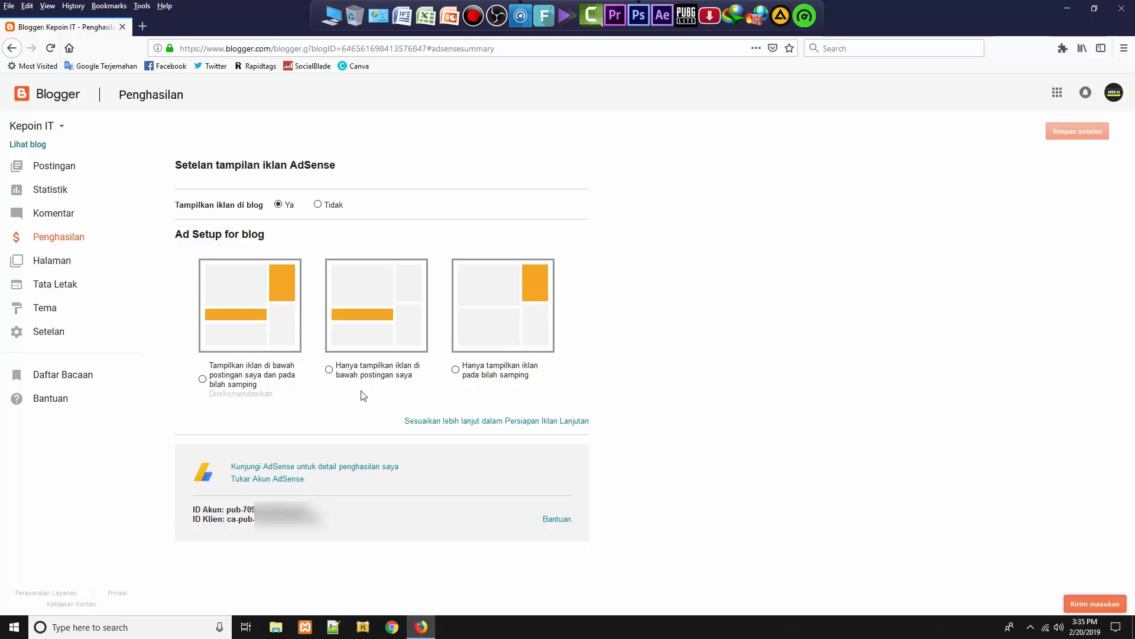
click(55, 286)
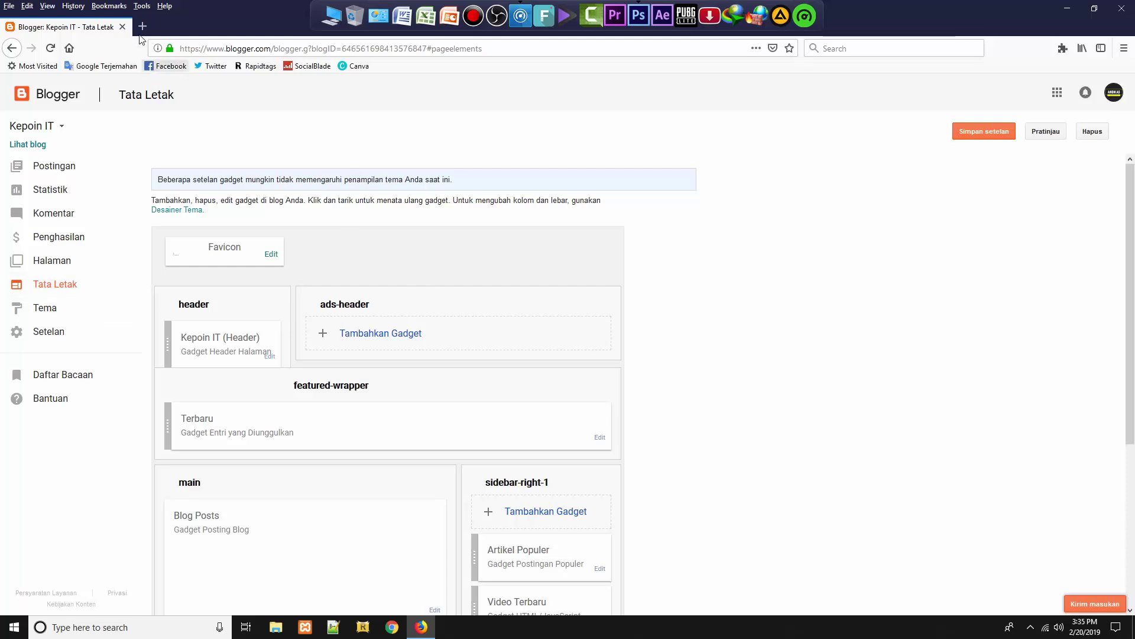
Open the live blog at kepoinit.com in a new browser tab
click(143, 27)
text(kepoin)
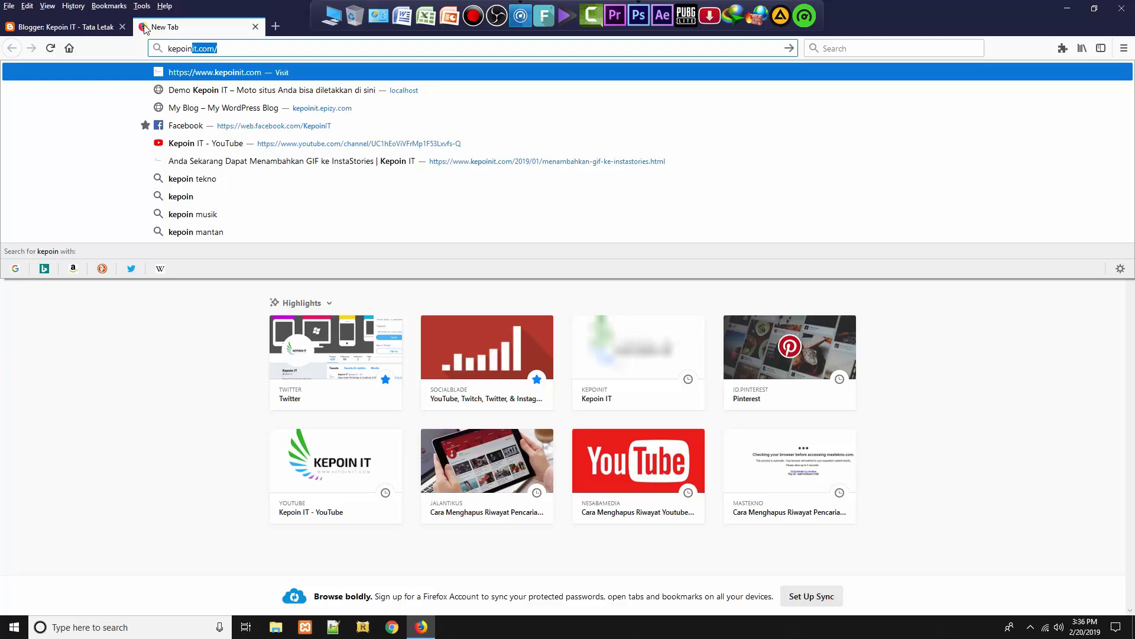
text(it.com)
key(Return)
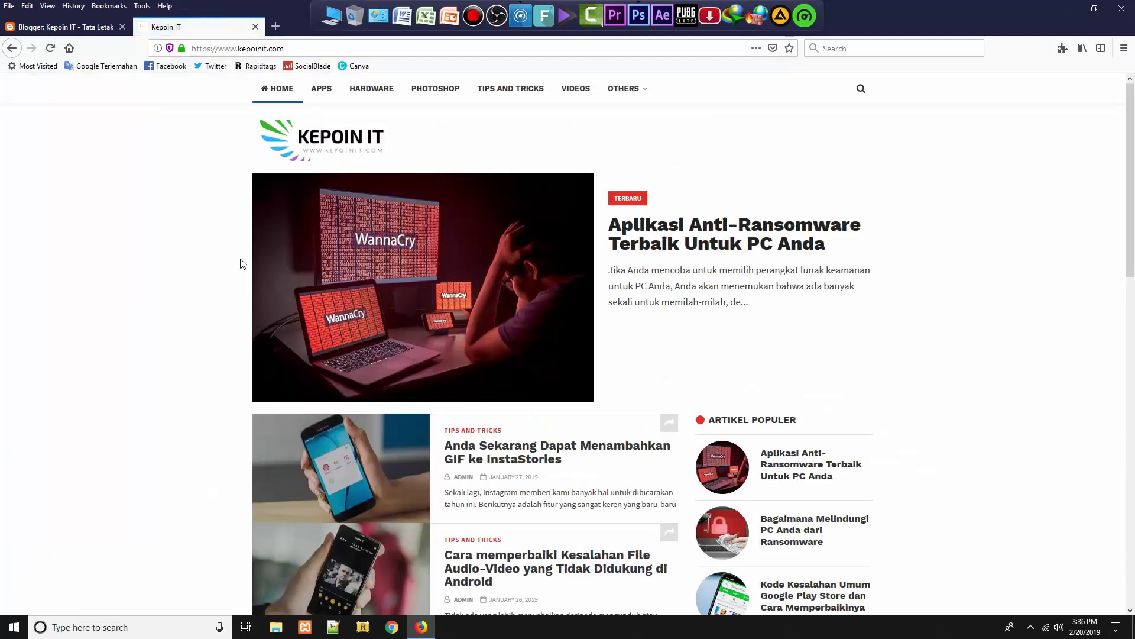
Examine the blog homepage's header, post list and sidebar for areas where ads can be placed
scroll(252, 268, down, 12)
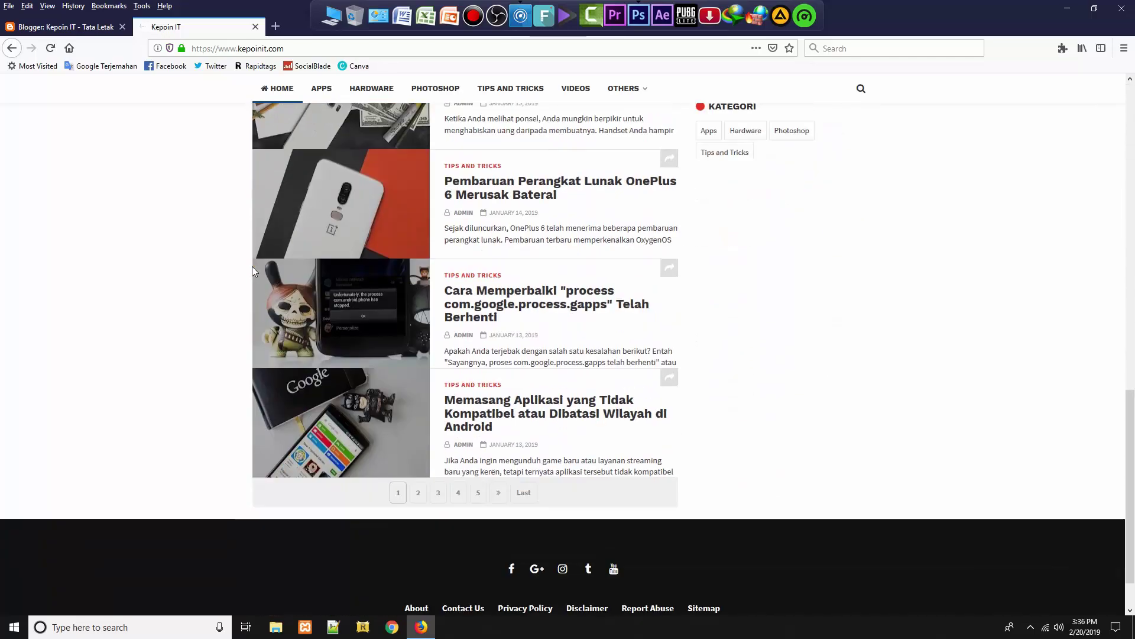
scroll(252, 266, up, 4)
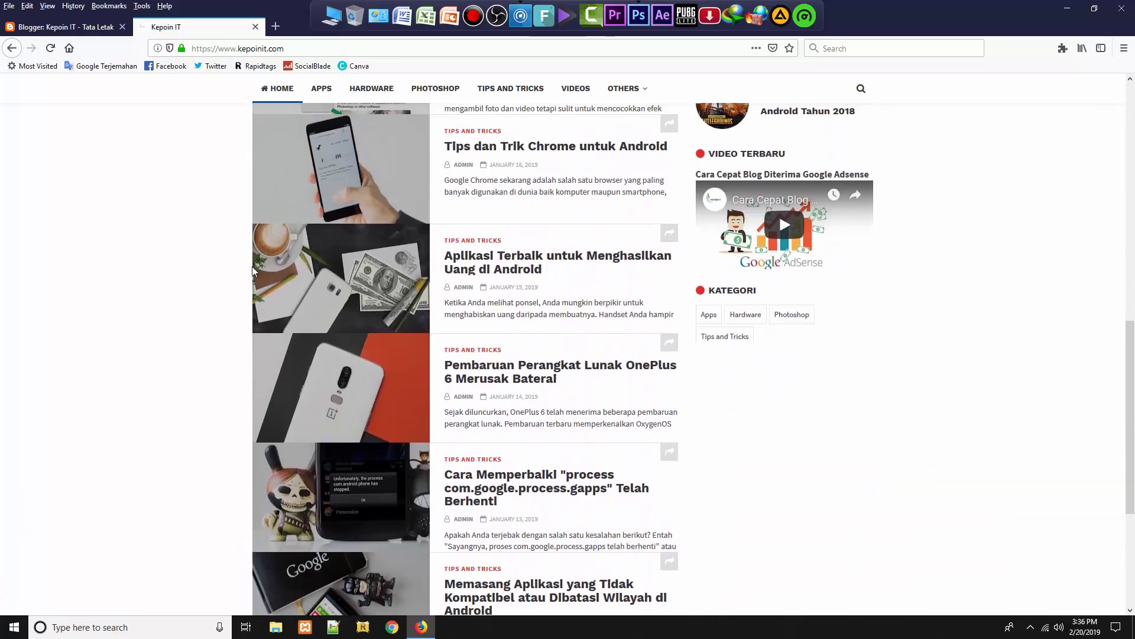
scroll(253, 271, up, 10)
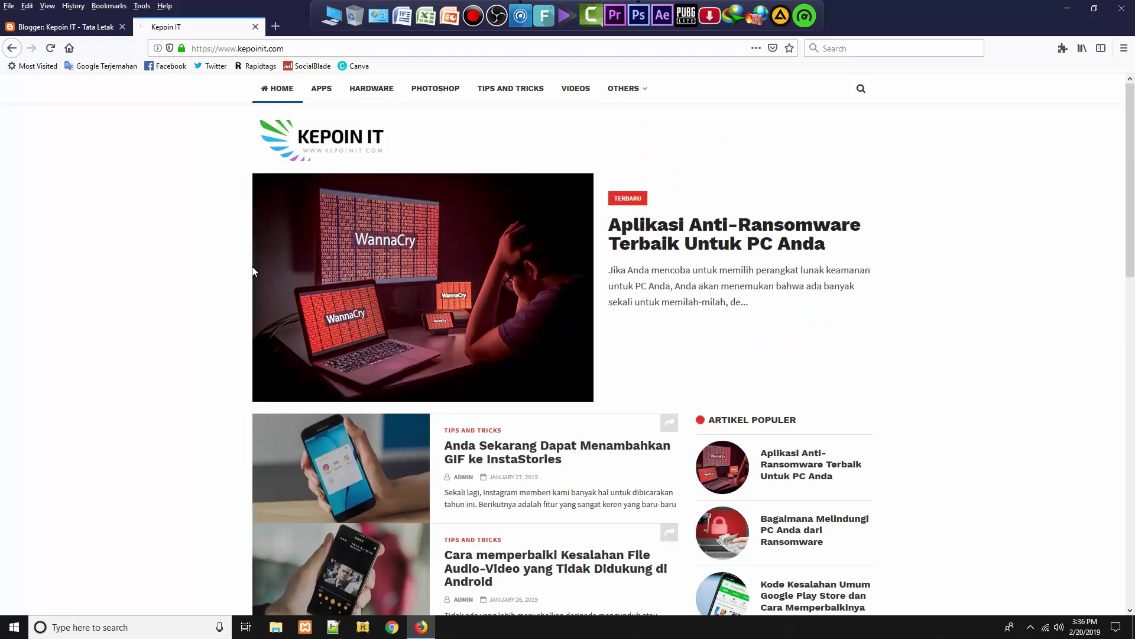
scroll(249, 260, down, 3)
scroll(248, 258, up, 3)
scroll(525, 148, down, 5)
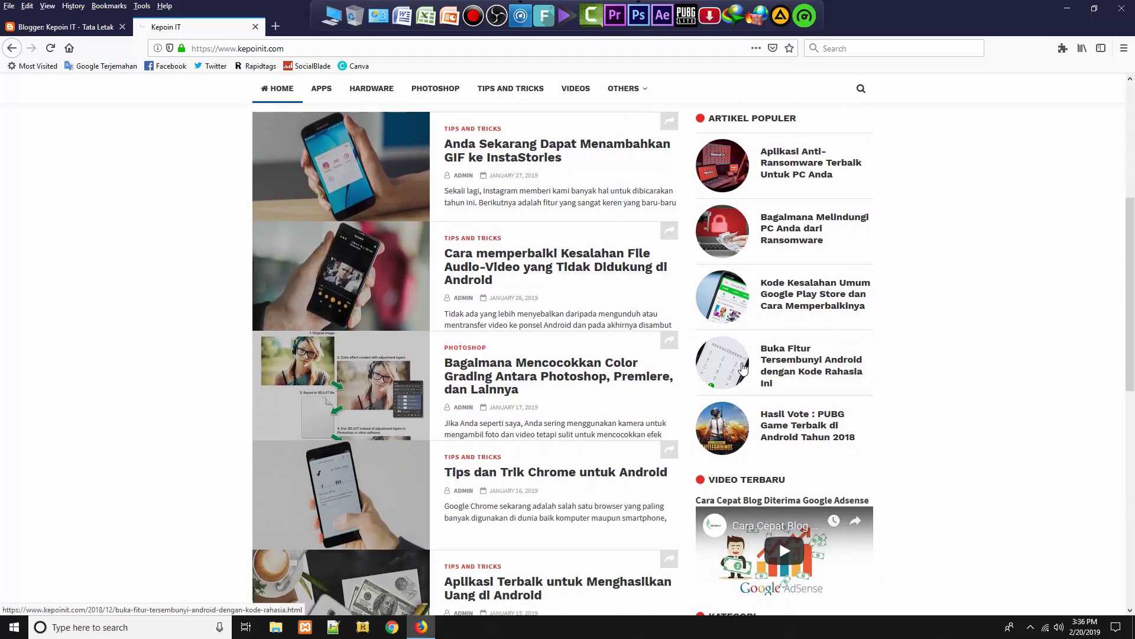
scroll(757, 354, down, 4)
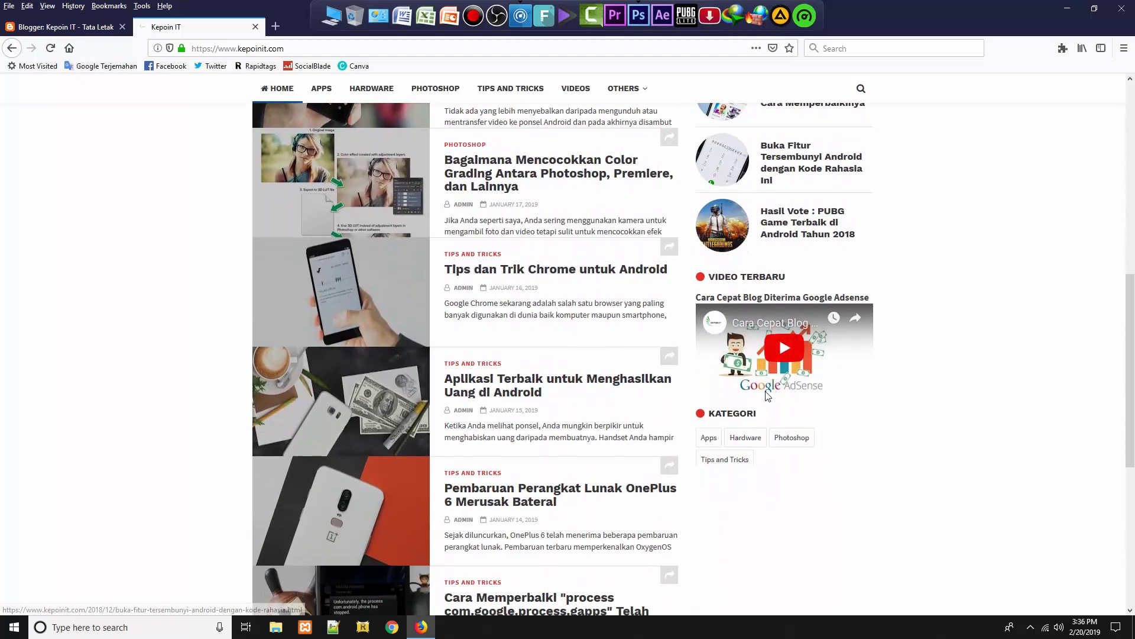
scroll(792, 328, up, 4)
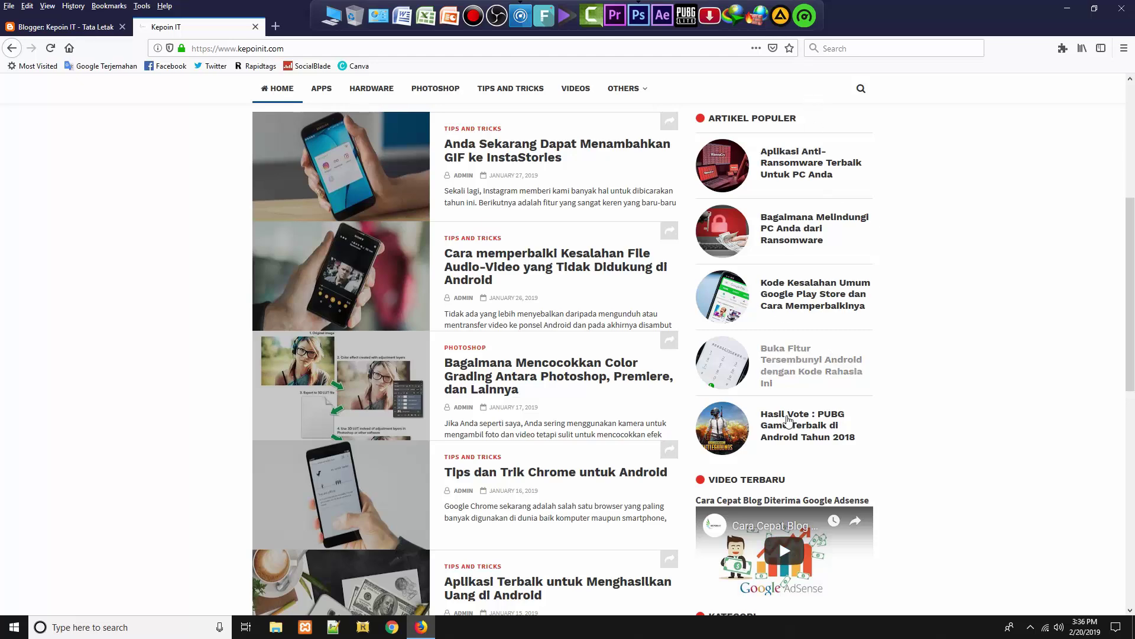
scroll(807, 320, up, 2)
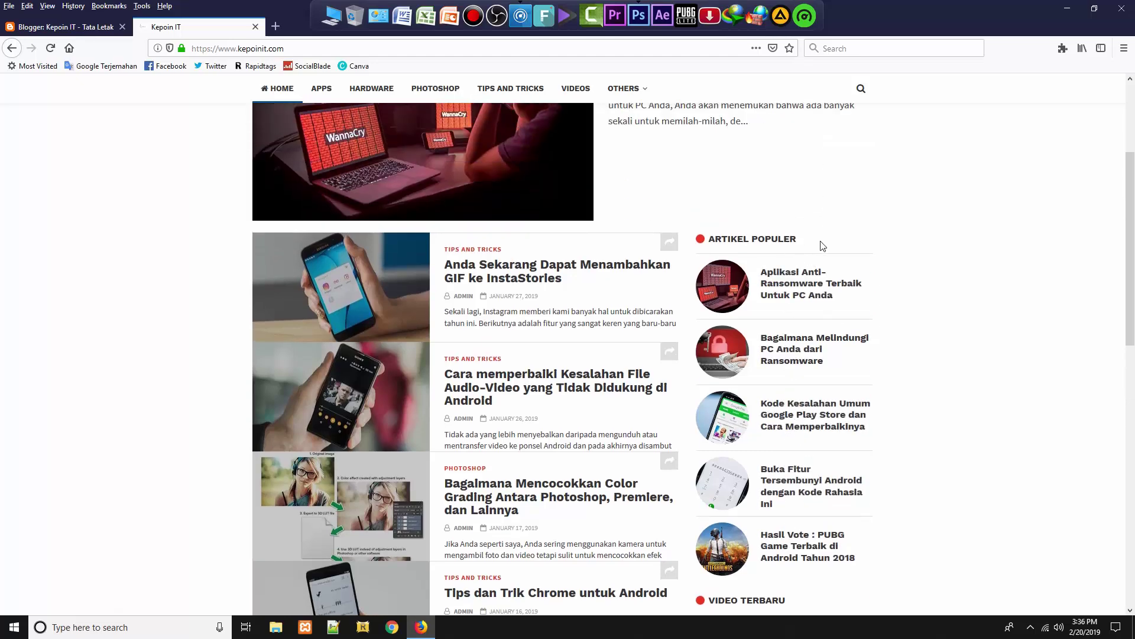
scroll(774, 225, down, 4)
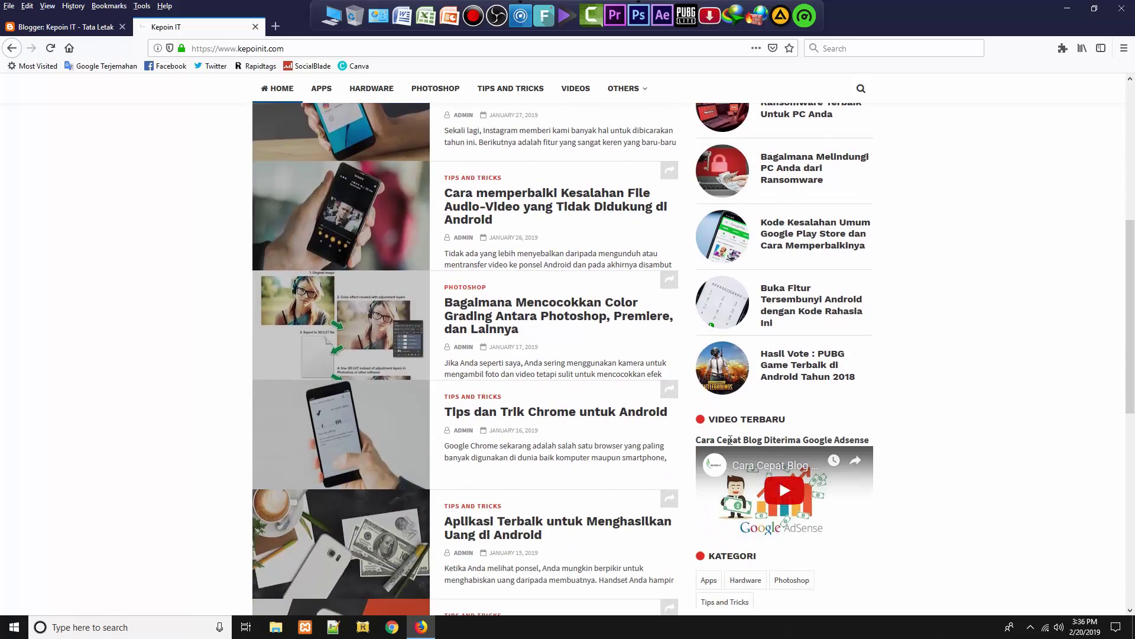
scroll(791, 405, down, 3)
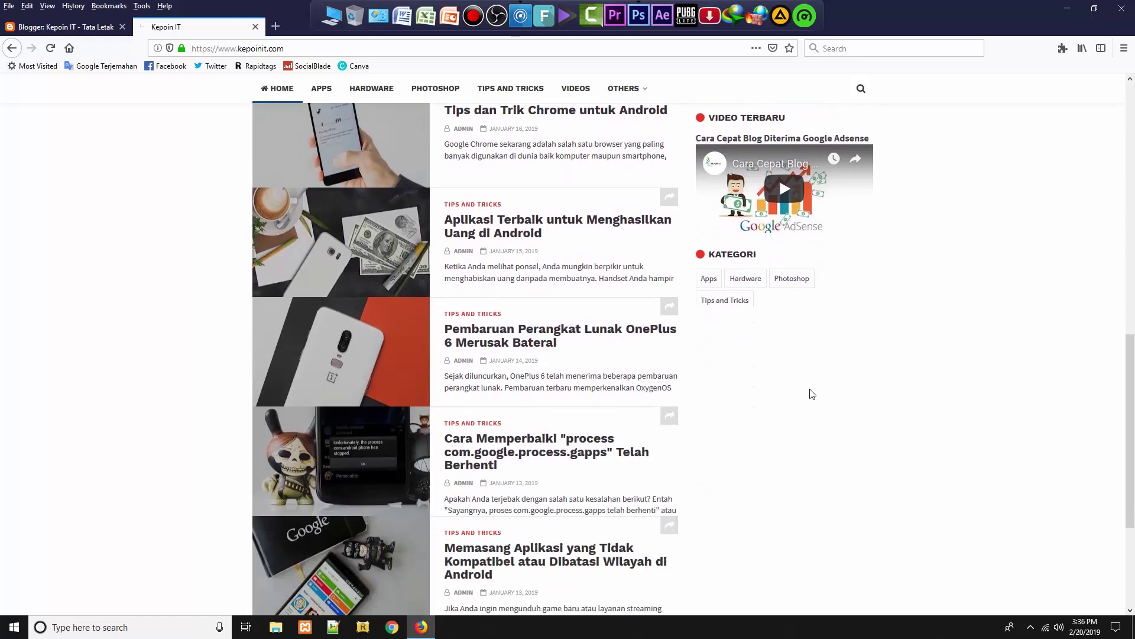
scroll(785, 390, up, 10)
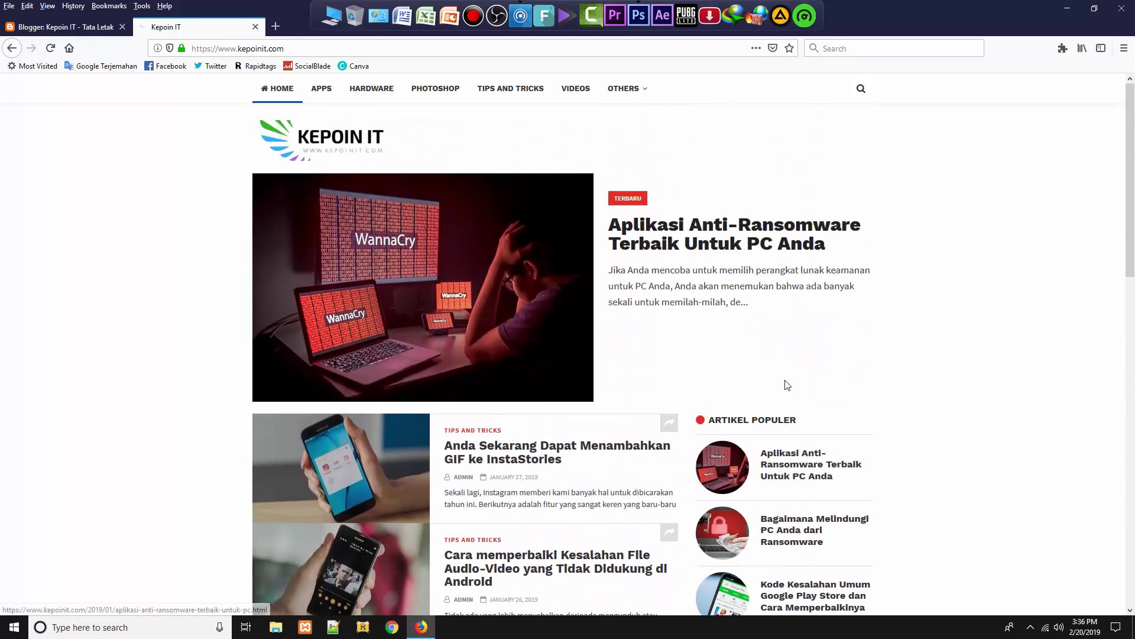
Return to the blog's Tata Letak page and add an AdSense gadget to the ads-header section
click(62, 26)
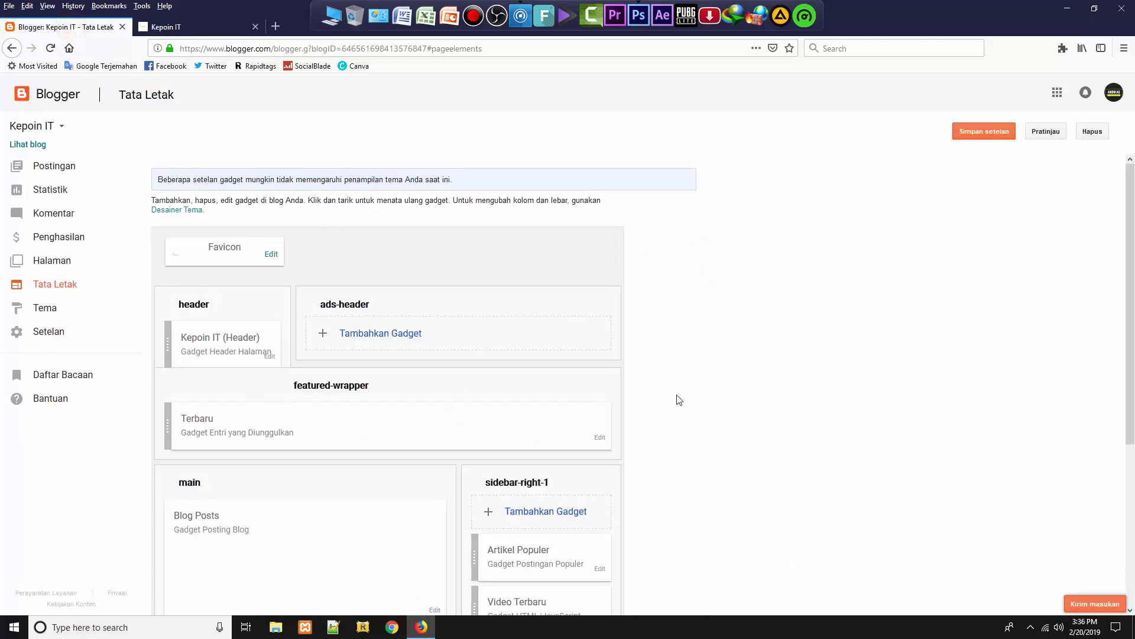
scroll(680, 400, down, 2)
scroll(675, 400, up, 1)
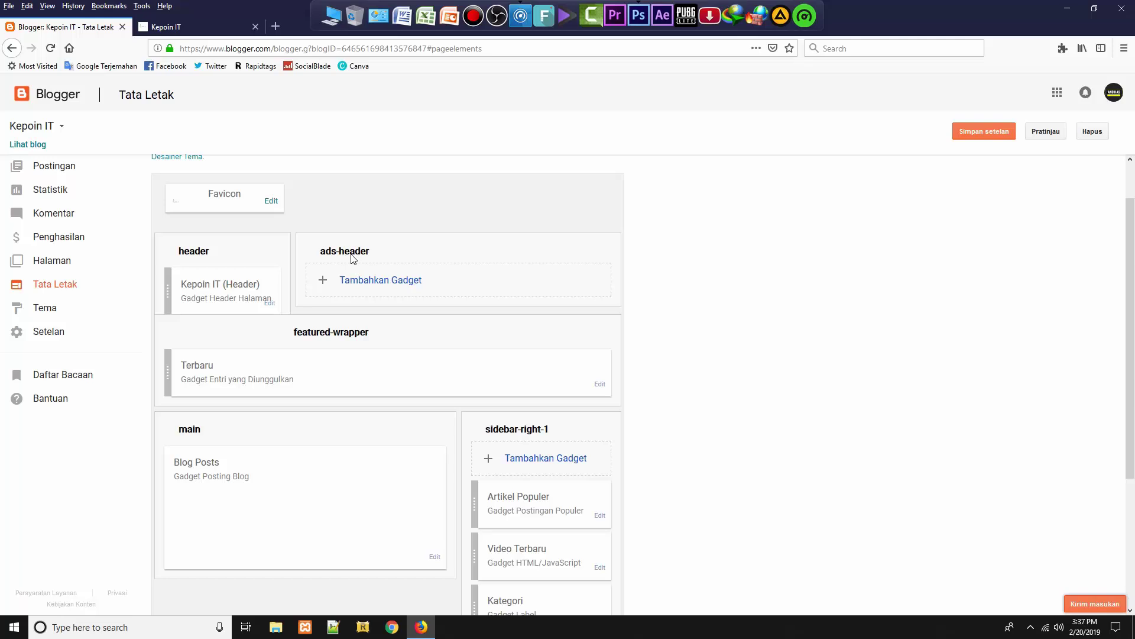
click(382, 282)
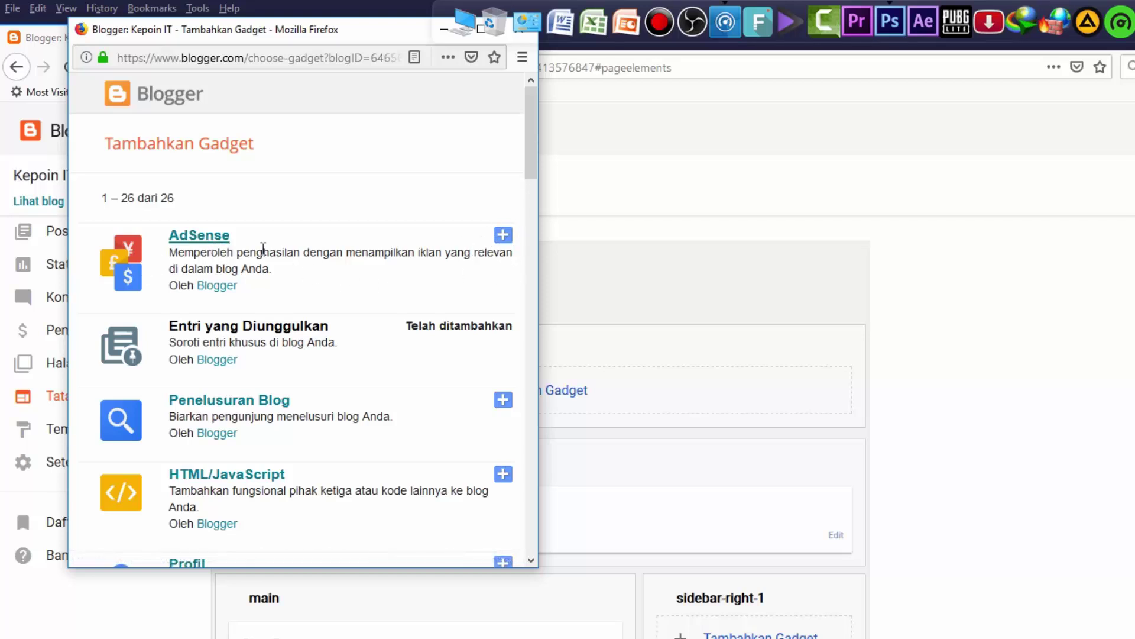
click(503, 235)
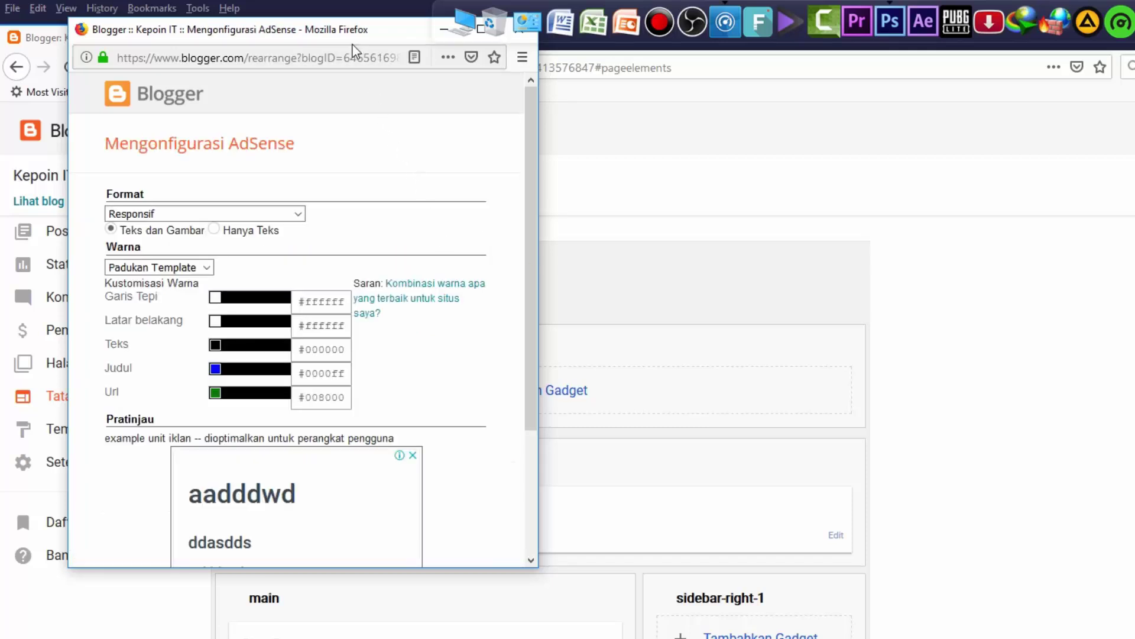
Set the AdSense gadget's format to Responsif and its colour scheme to Padukan Template
click(247, 214)
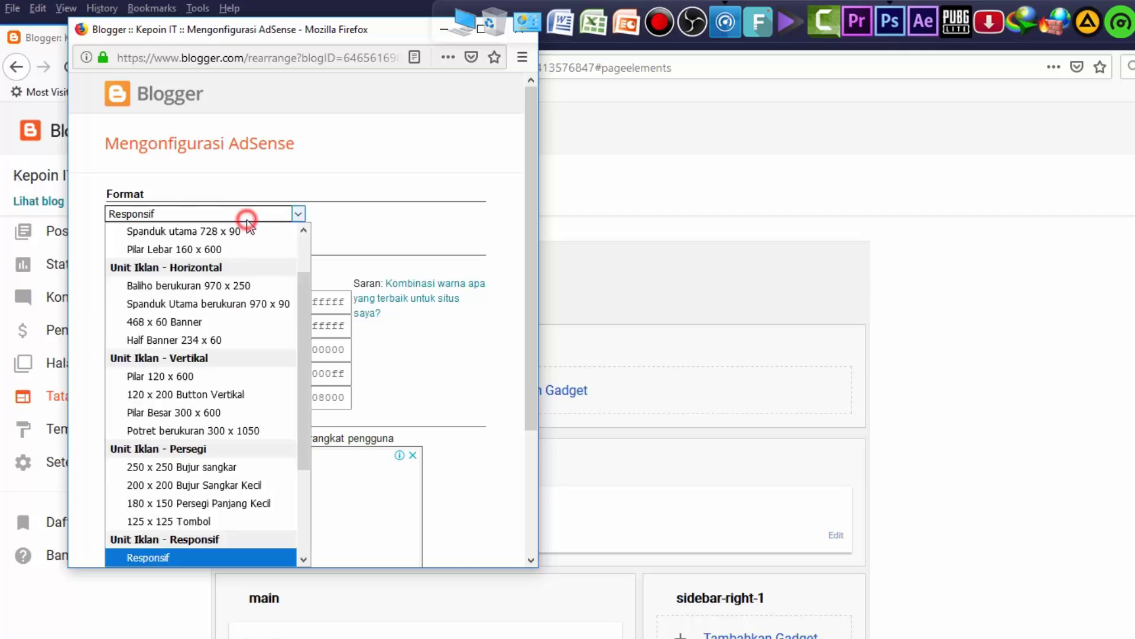
click(164, 558)
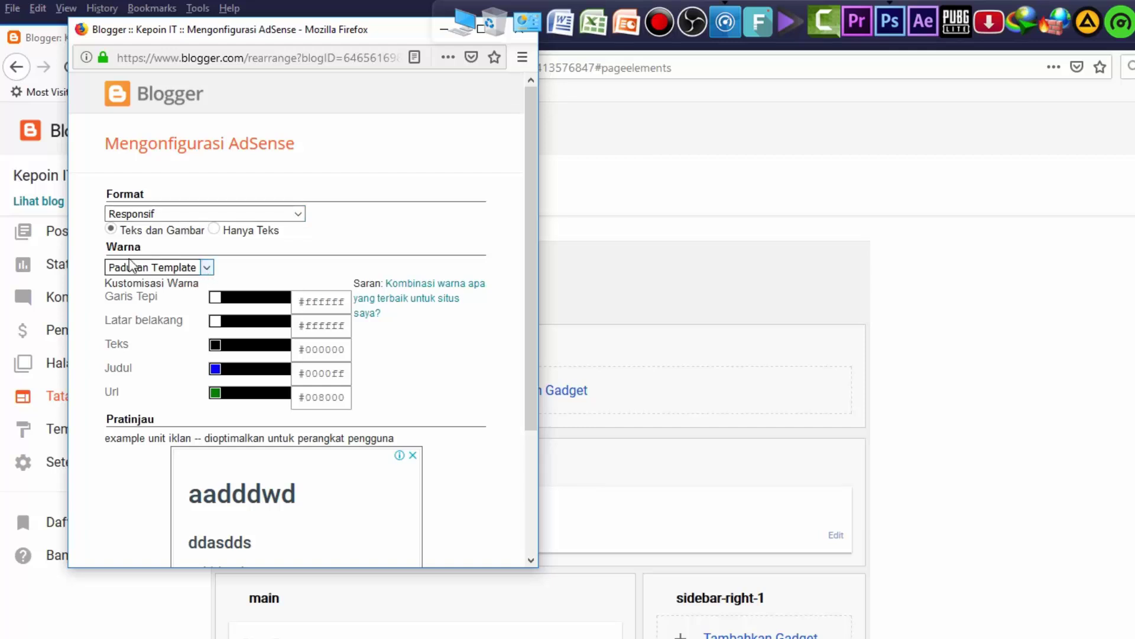
click(194, 269)
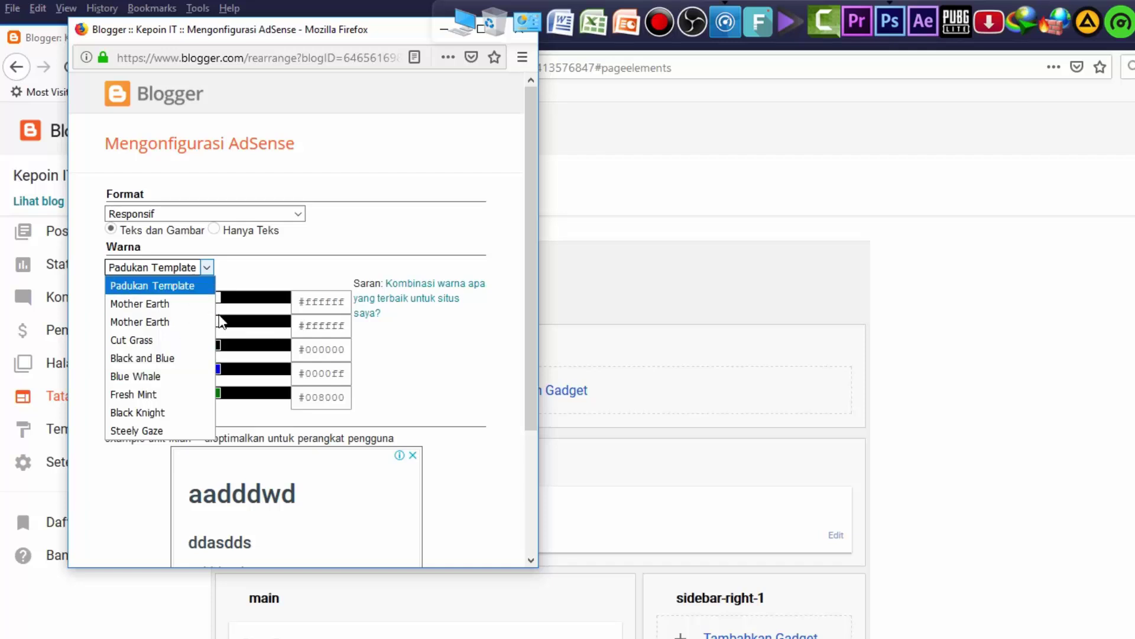
click(178, 285)
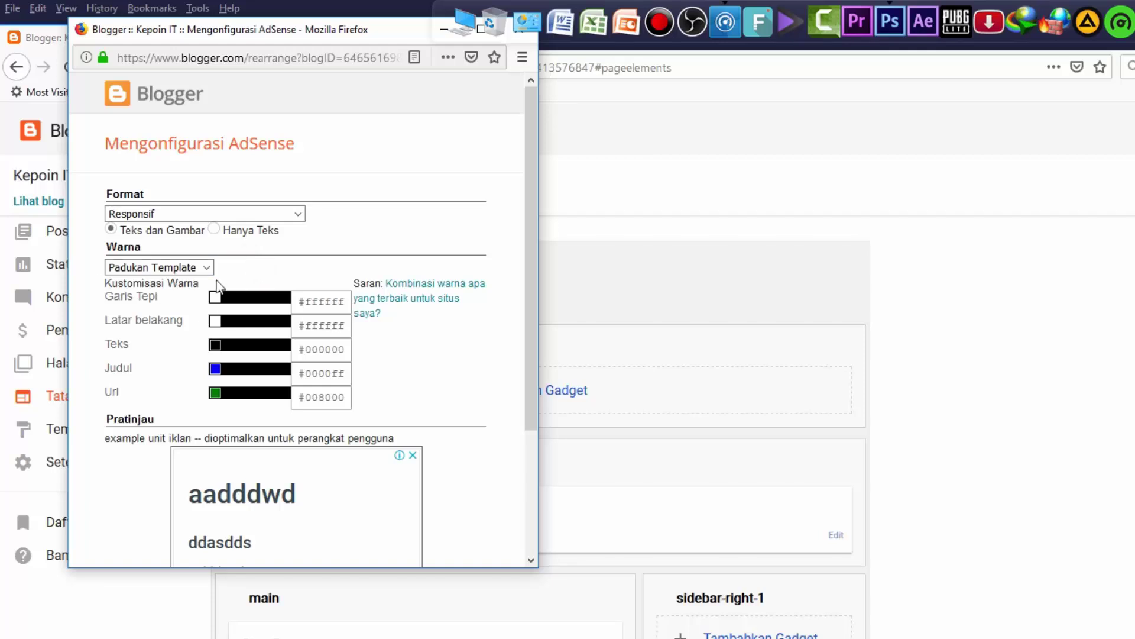
Review the ad's colours and preview, and save the AdSense gadget
scroll(154, 362, down, 2)
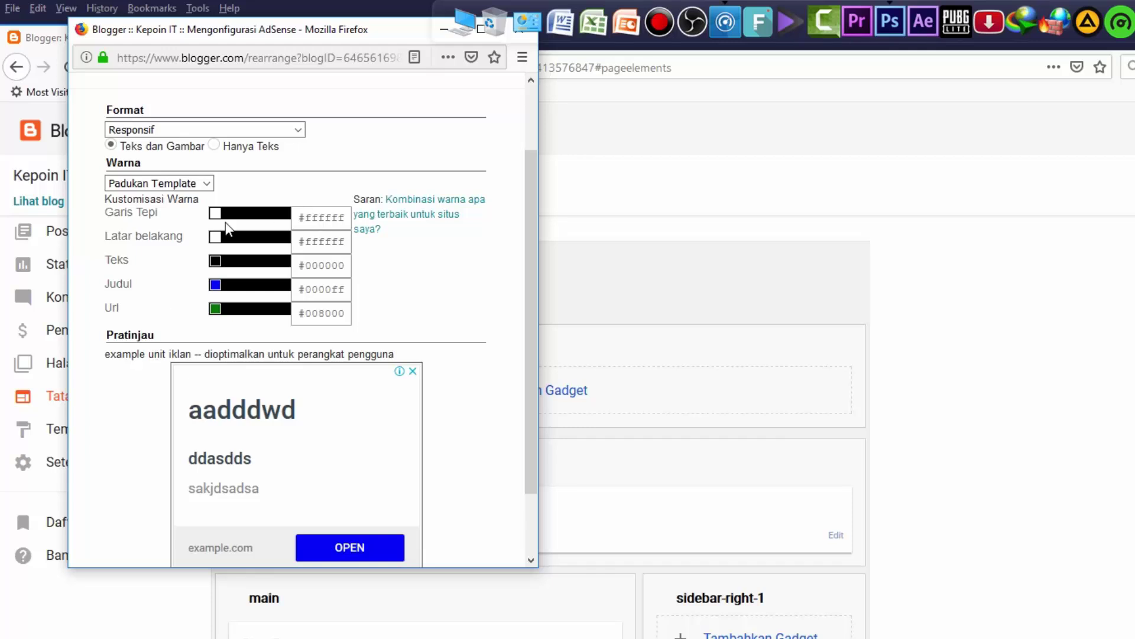
scroll(170, 405, down, 2)
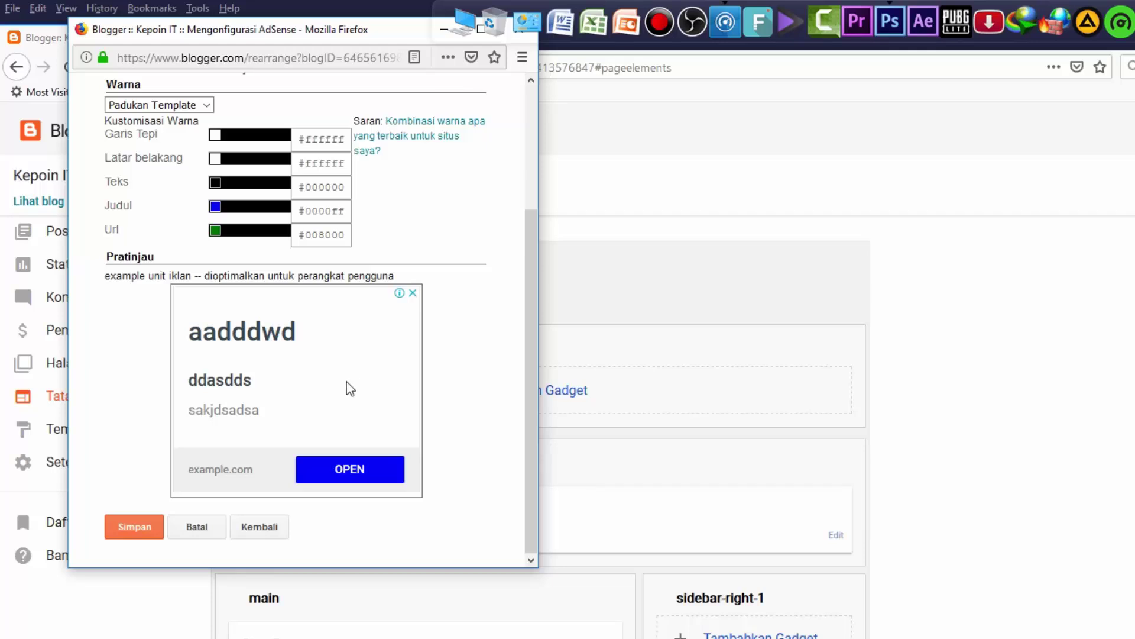
scroll(483, 462, up, 3)
scroll(484, 461, down, 3)
click(136, 526)
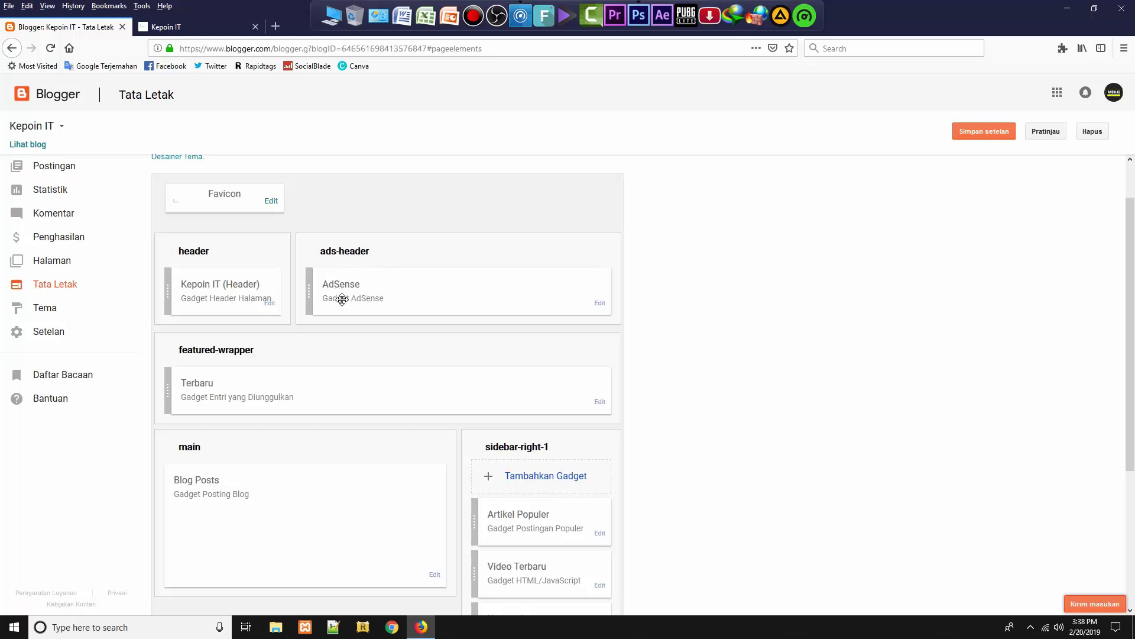
Compare the layout's gadget sections with the blog homepage to locate where the sidebar-right-1 area appears
scroll(431, 307, down, 1)
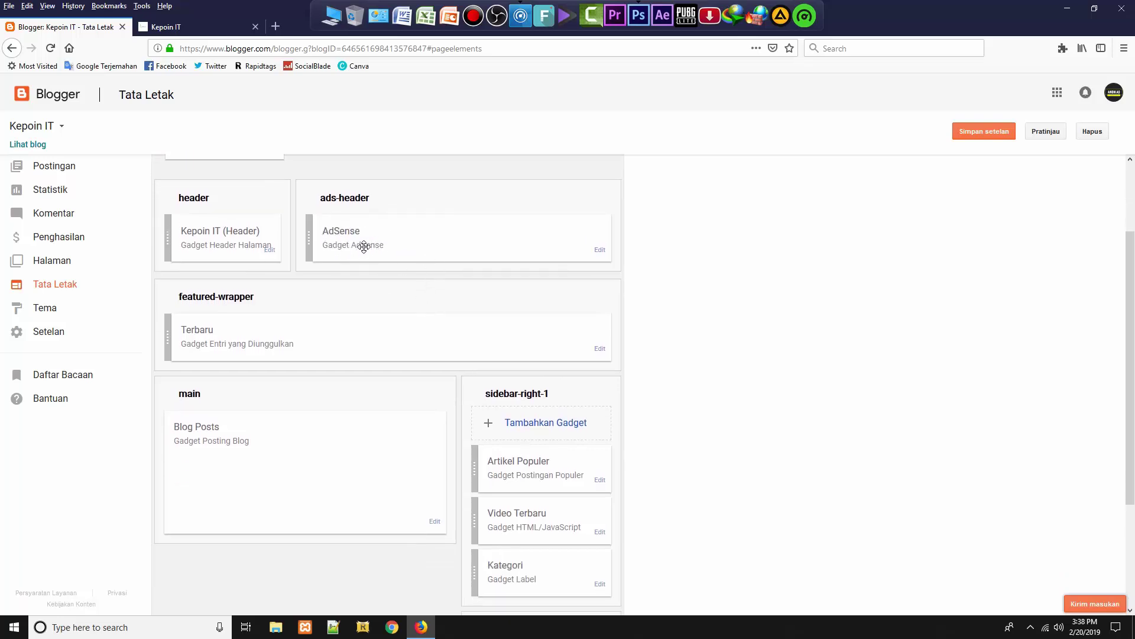
click(198, 27)
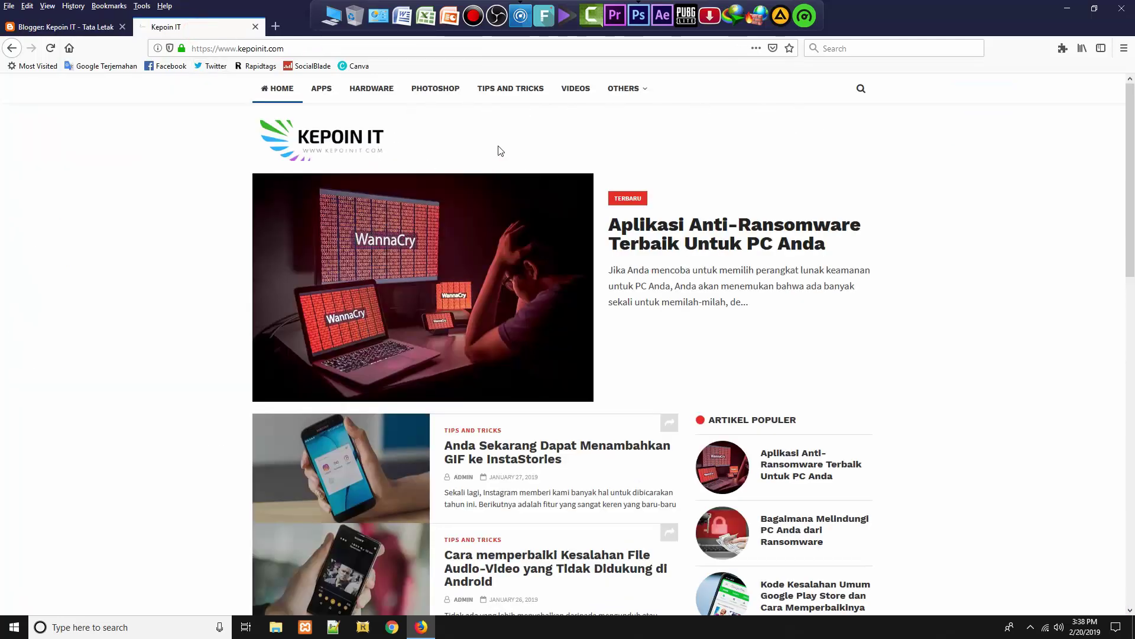
click(60, 27)
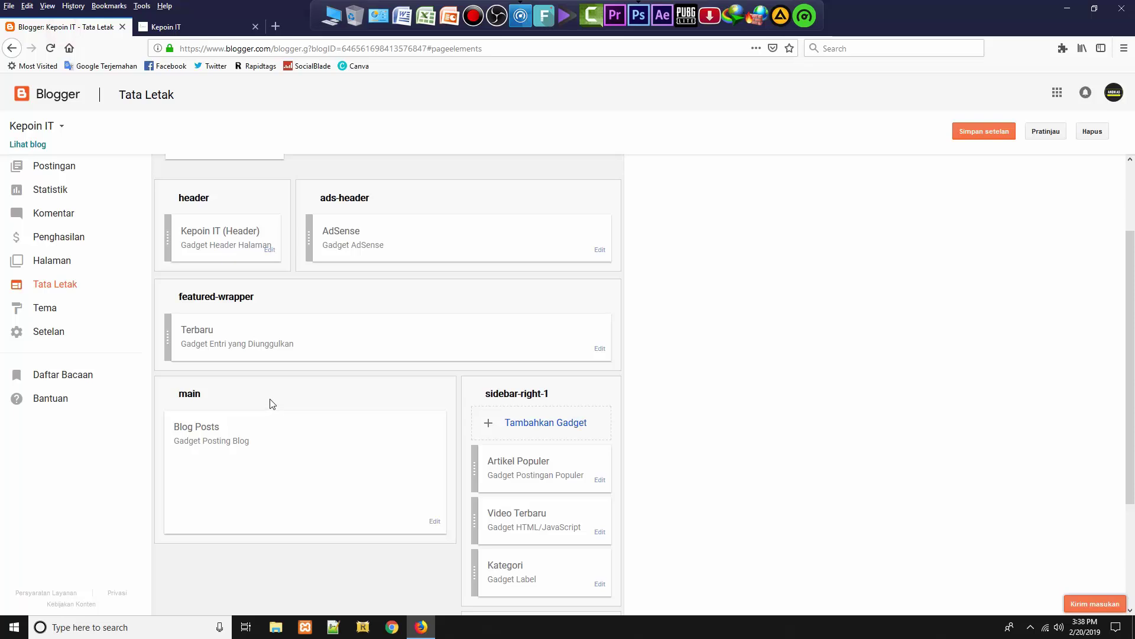
scroll(272, 404, down, 2)
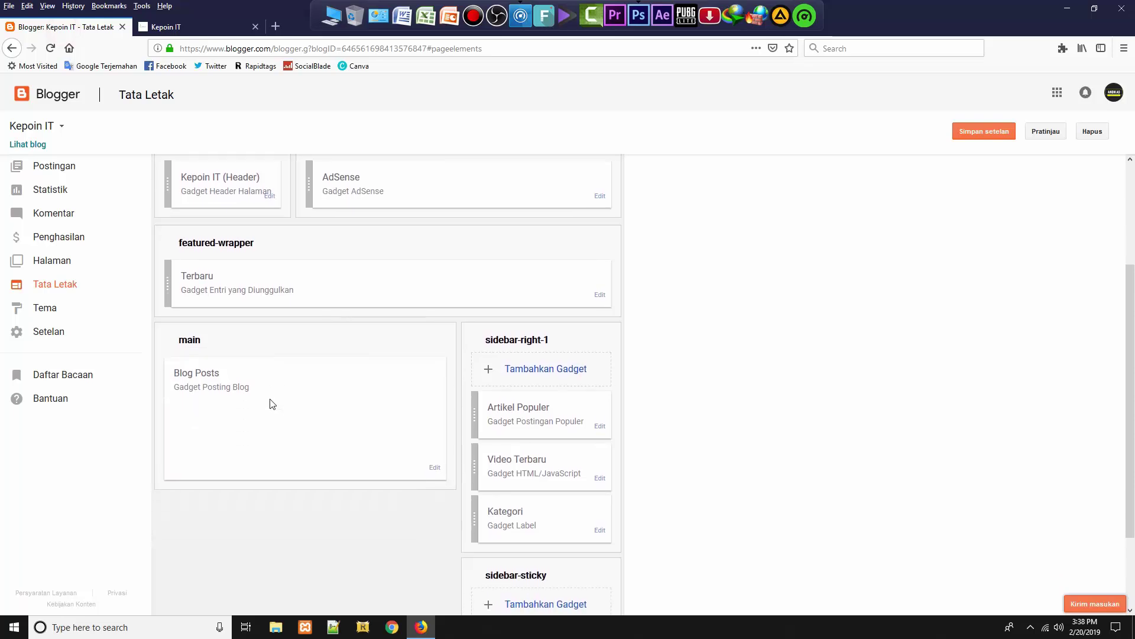
scroll(273, 404, down, 2)
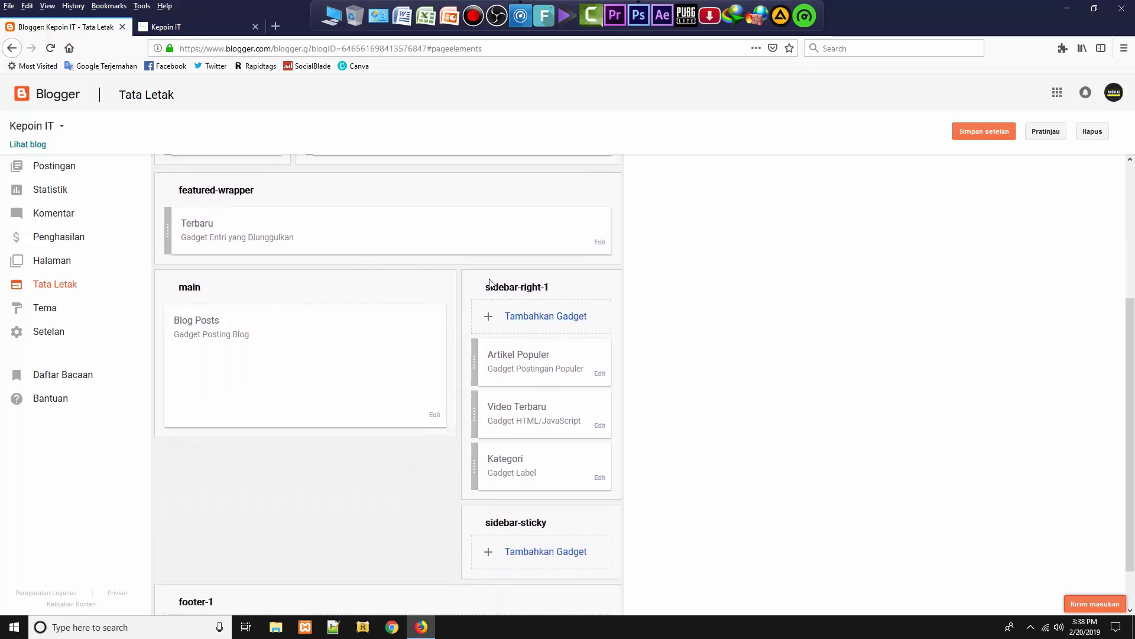
scroll(527, 254, down, 1)
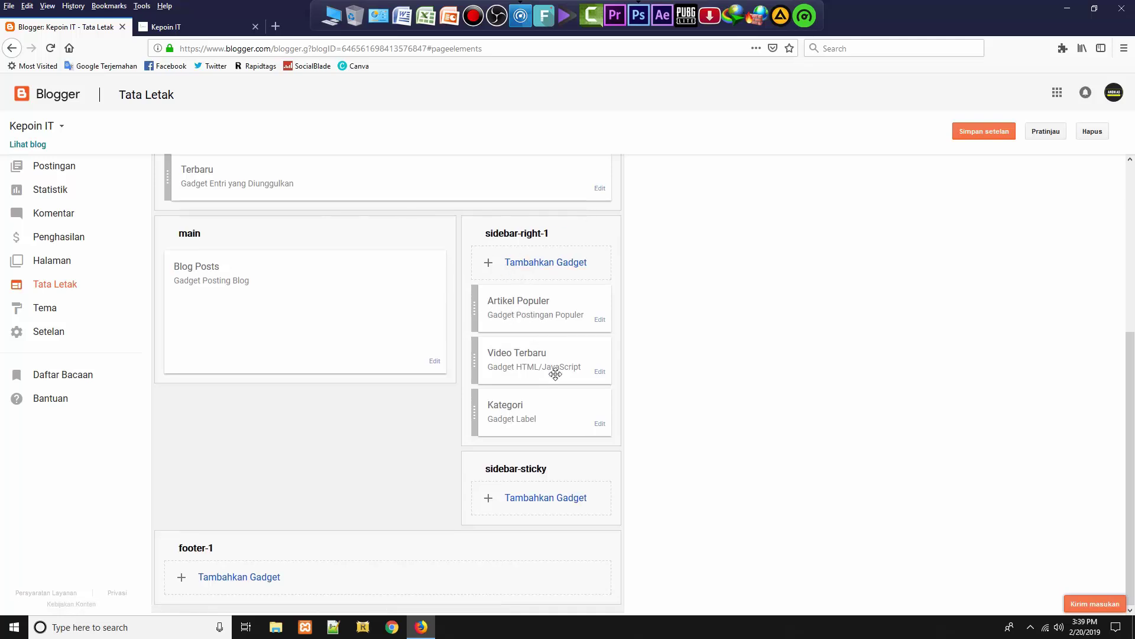
click(172, 27)
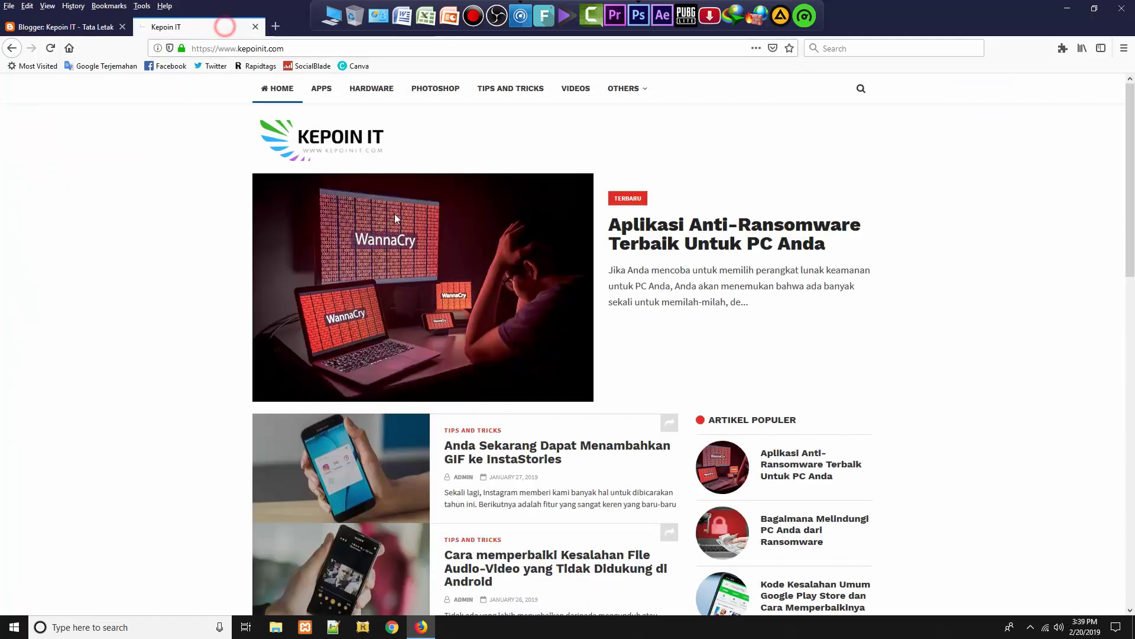
scroll(831, 337, down, 5)
scroll(834, 414, down, 5)
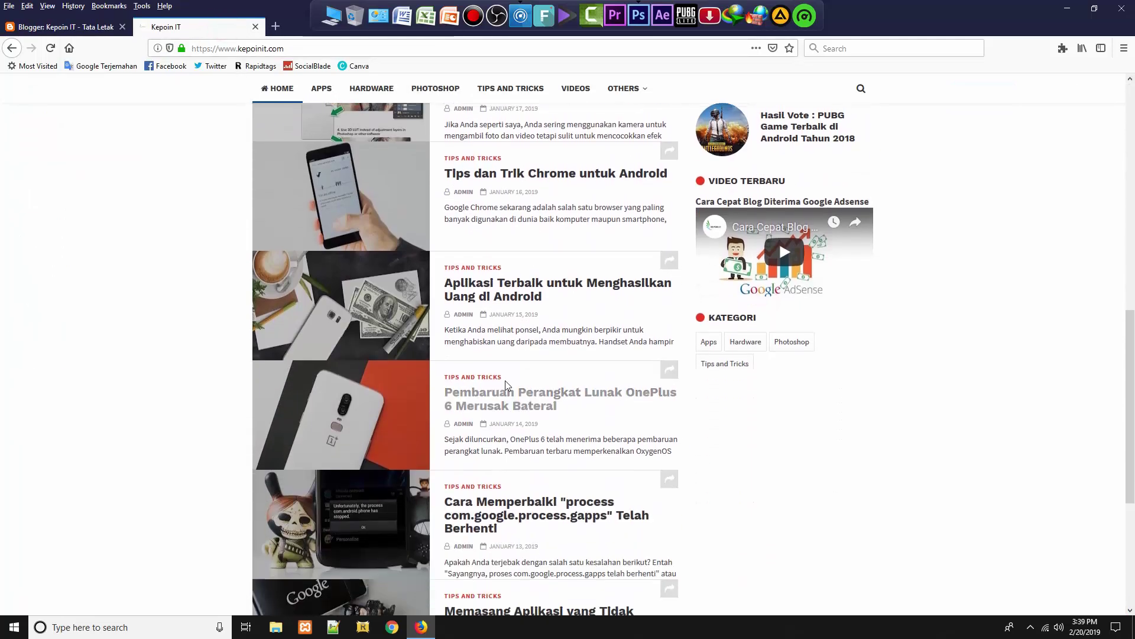
scroll(506, 385, up, 2)
click(91, 27)
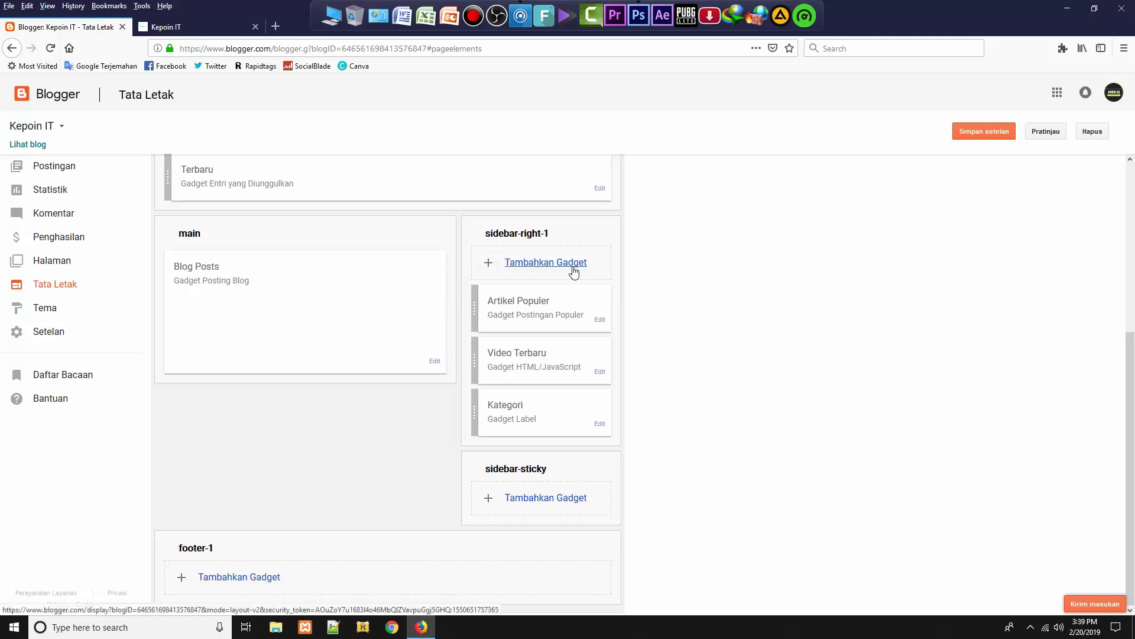
Add an AdSense gadget to sidebar-right-1 with the Responsif format and Padukan Template colours, and save it
click(539, 268)
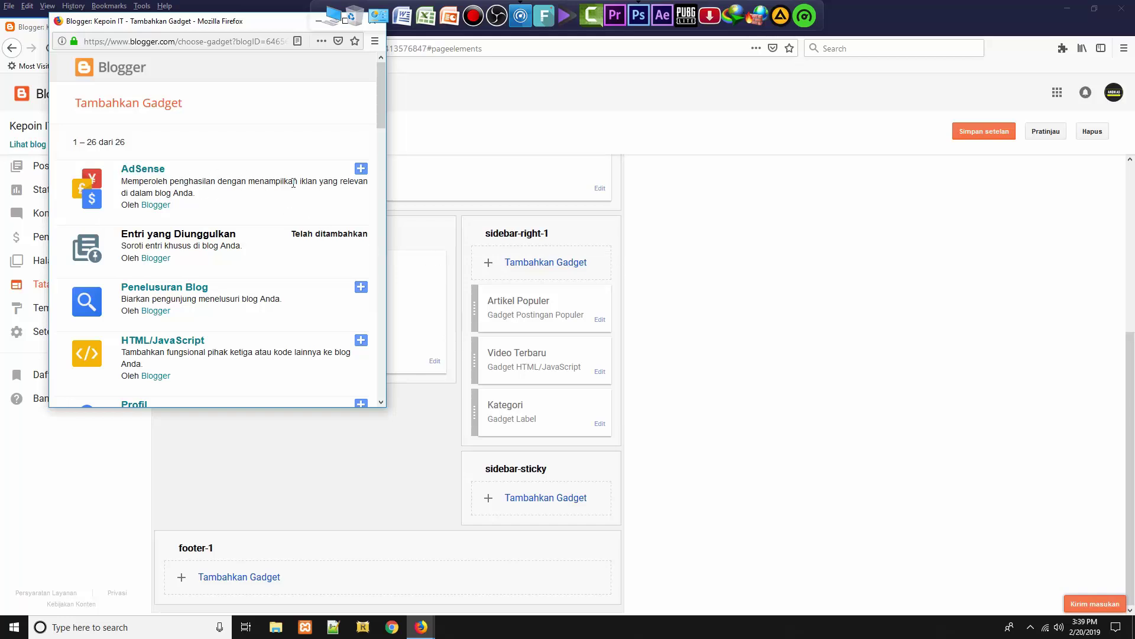
click(361, 170)
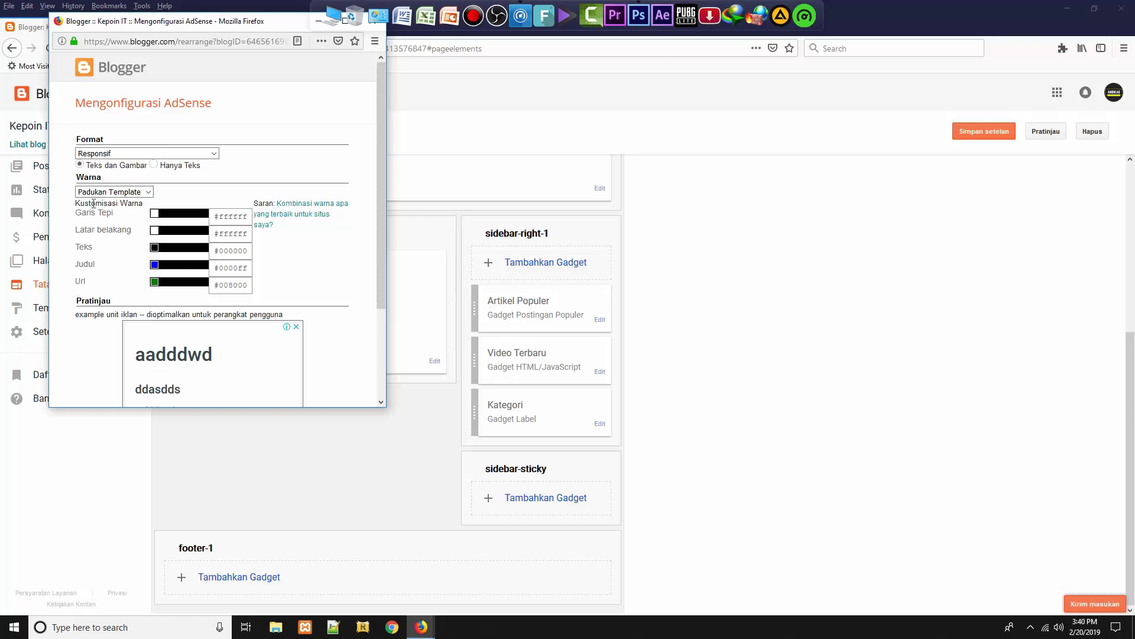
scroll(133, 253, down, 2)
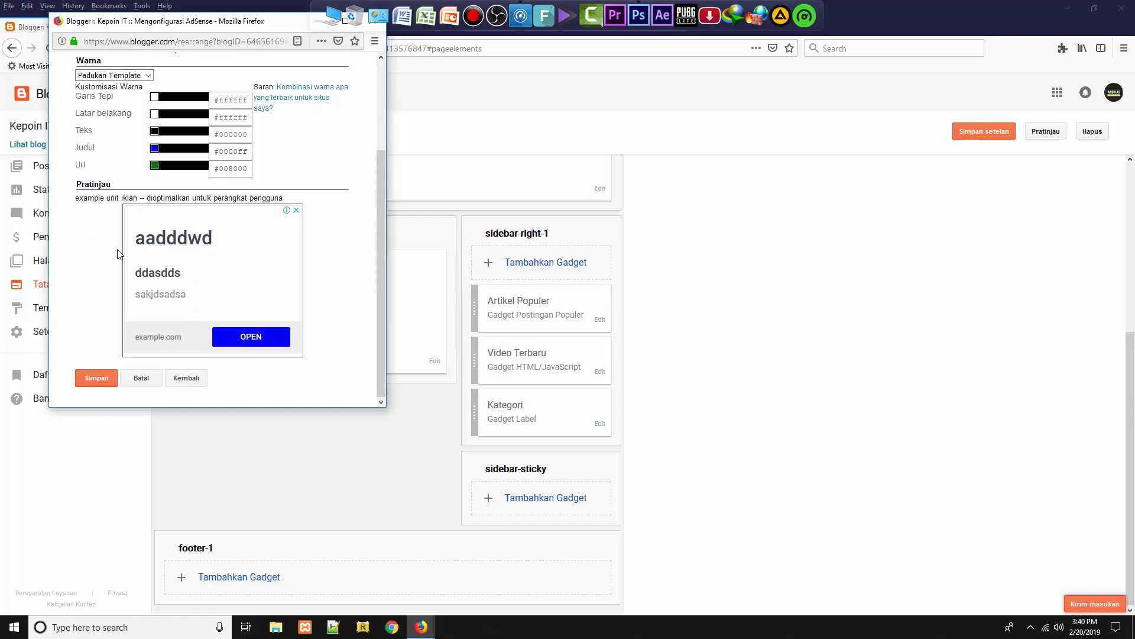
click(93, 378)
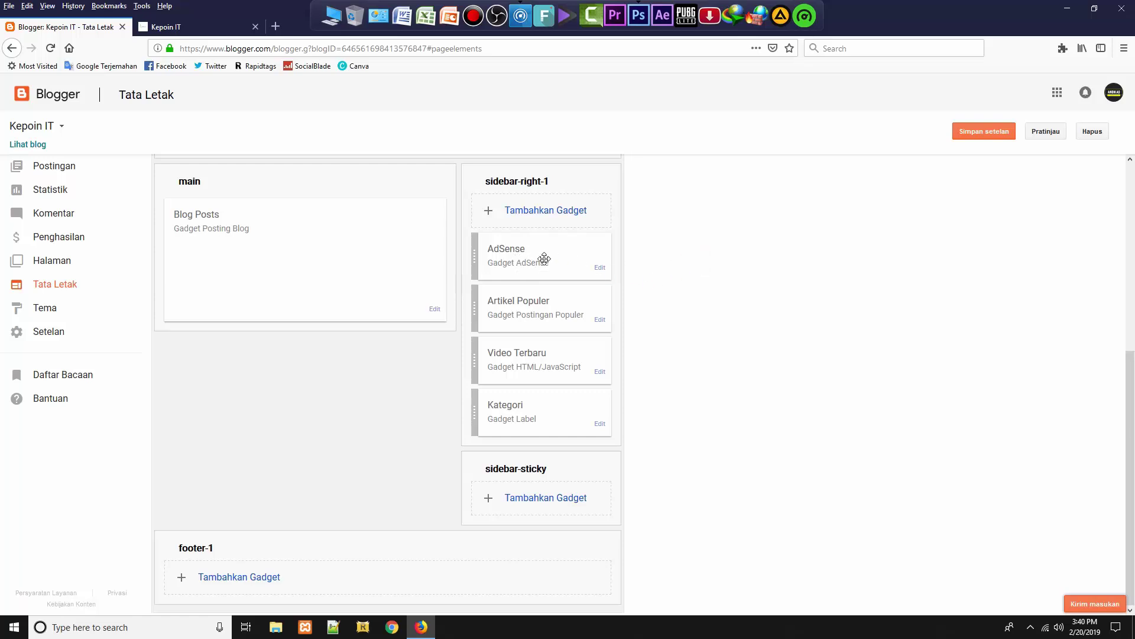
Move the sidebar's AdSense gadget below the Kategori gadget and save the layout arrangement
mouse_move(544, 256)
mouse_down()
mouse_move(532, 253)
mouse_move(546, 260)
mouse_up()
drag(535, 258, 533, 428)
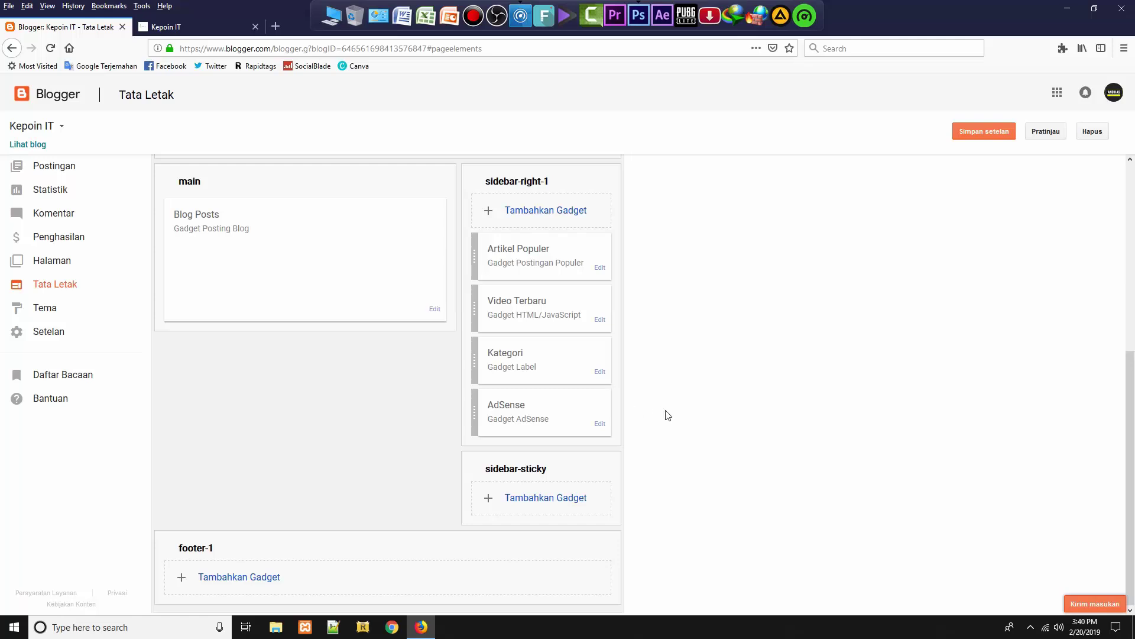
scroll(668, 414, up, 3)
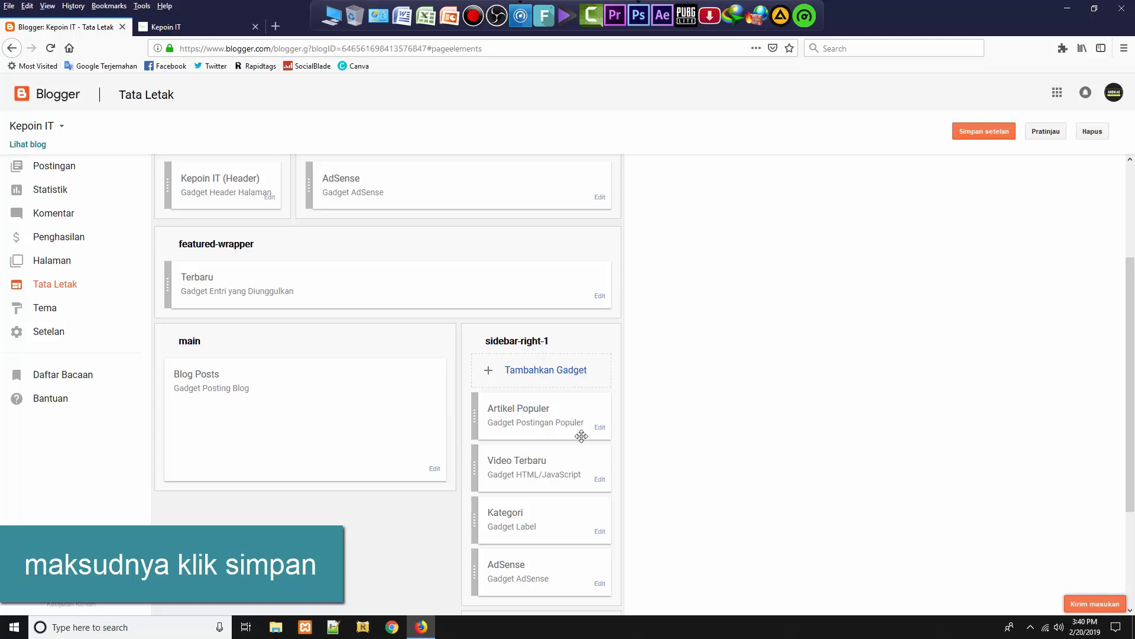
scroll(861, 363, up, 3)
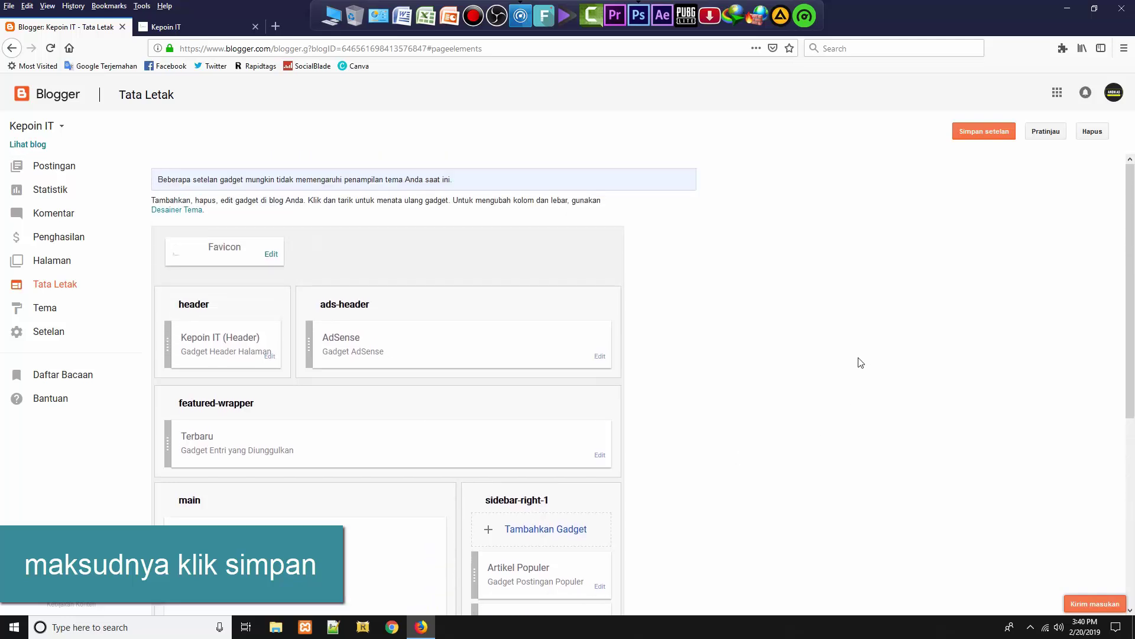
click(989, 141)
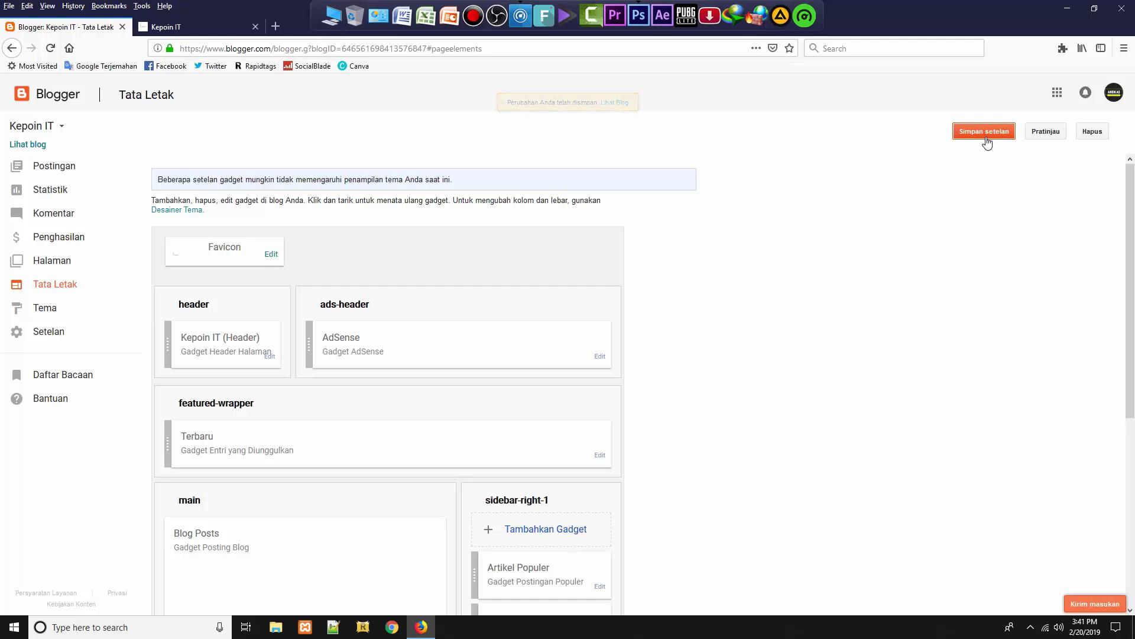
Return to the top of the Kepoin IT blog homepage and reload the page
click(196, 27)
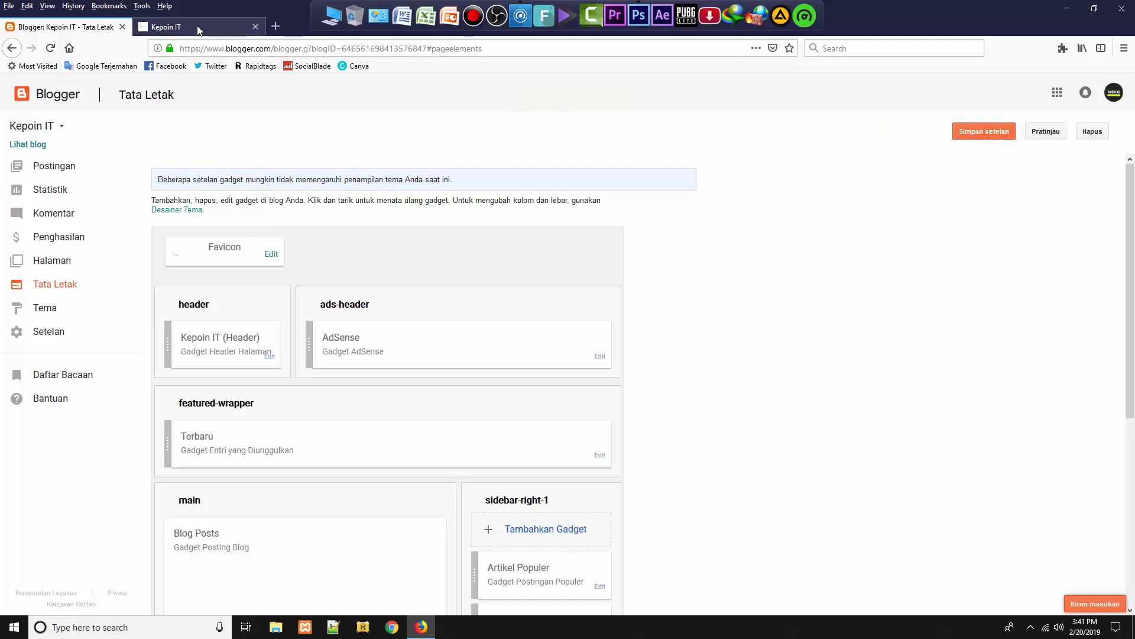
scroll(643, 294, up, 8)
scroll(643, 294, up, 1)
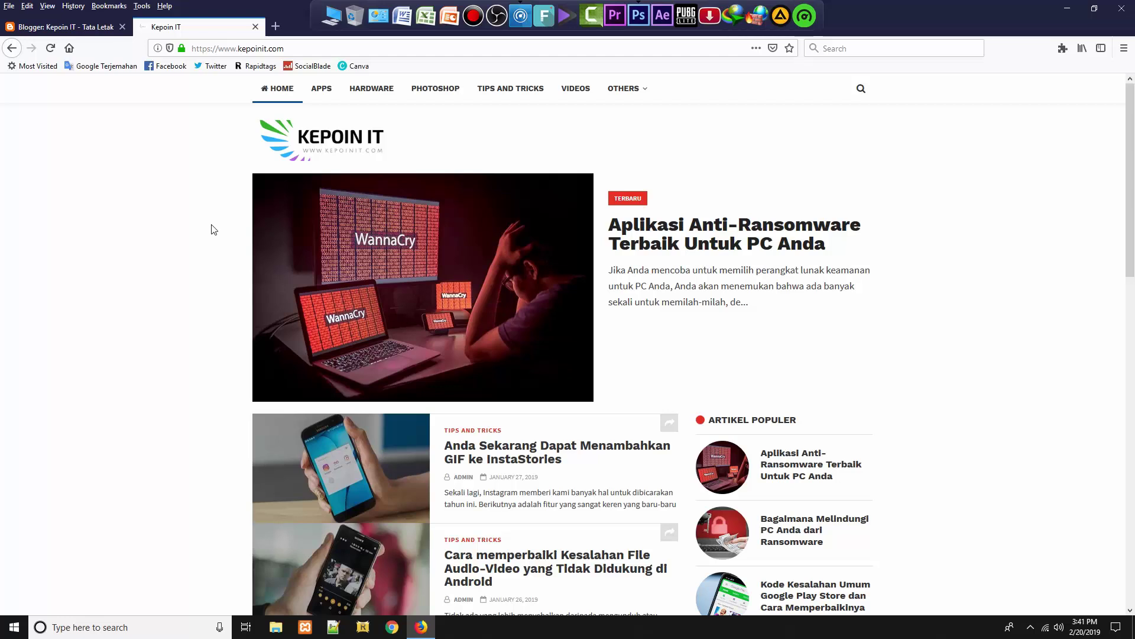
click(50, 48)
click(53, 52)
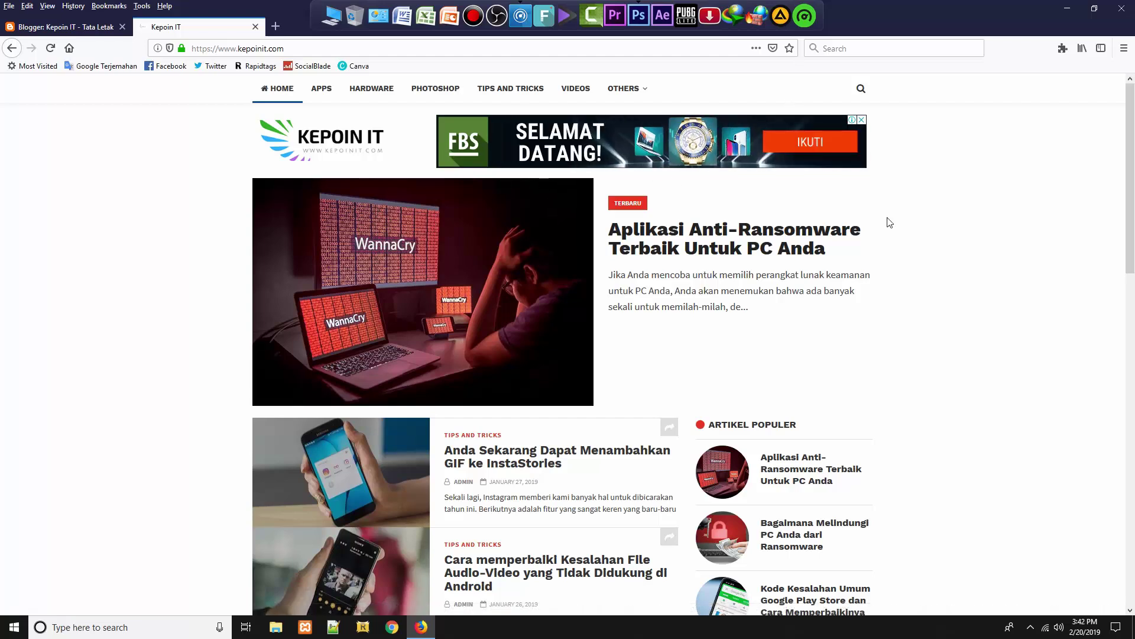
Examine the reloaded homepage's header and the sidebar area below Kategori for the added ads
scroll(875, 233, down, 15)
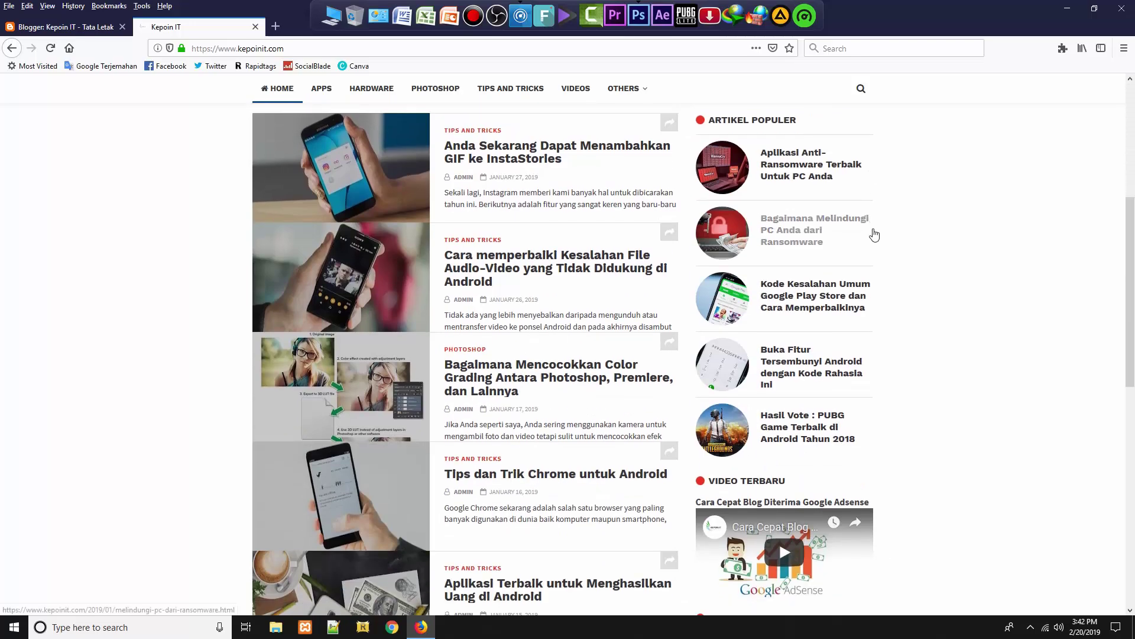
scroll(874, 233, up, 3)
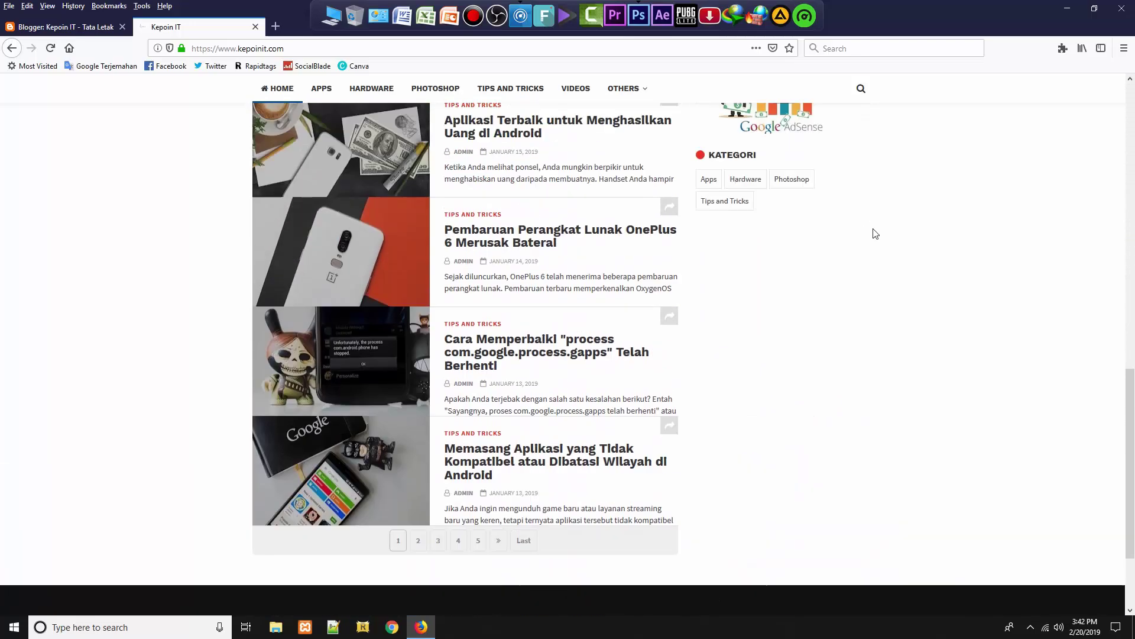
scroll(875, 233, down, 1)
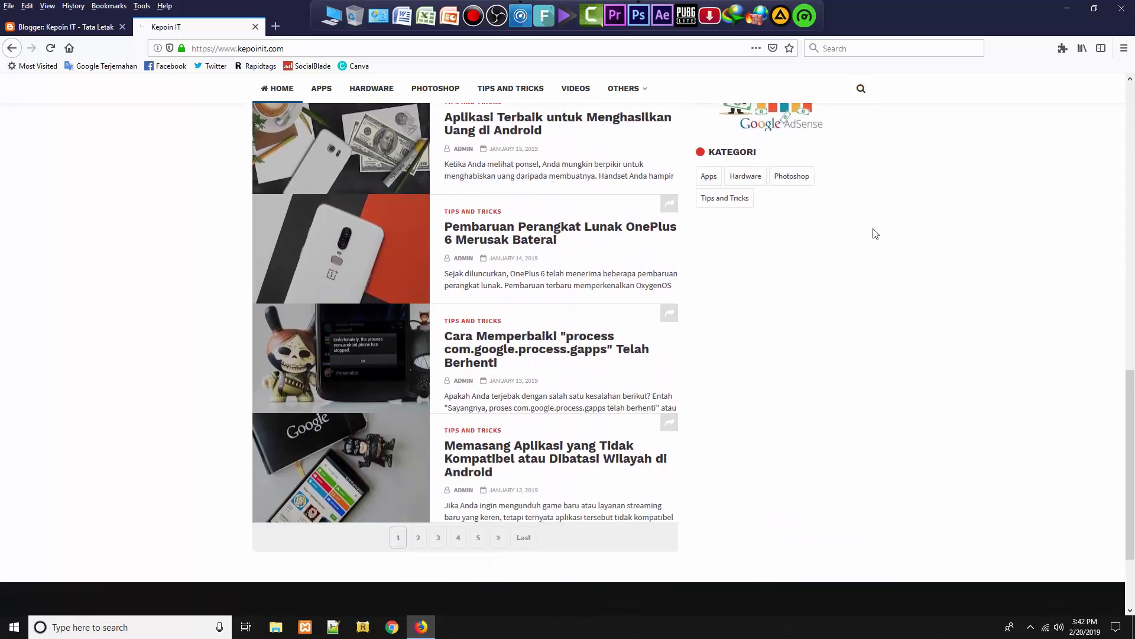
click(708, 226)
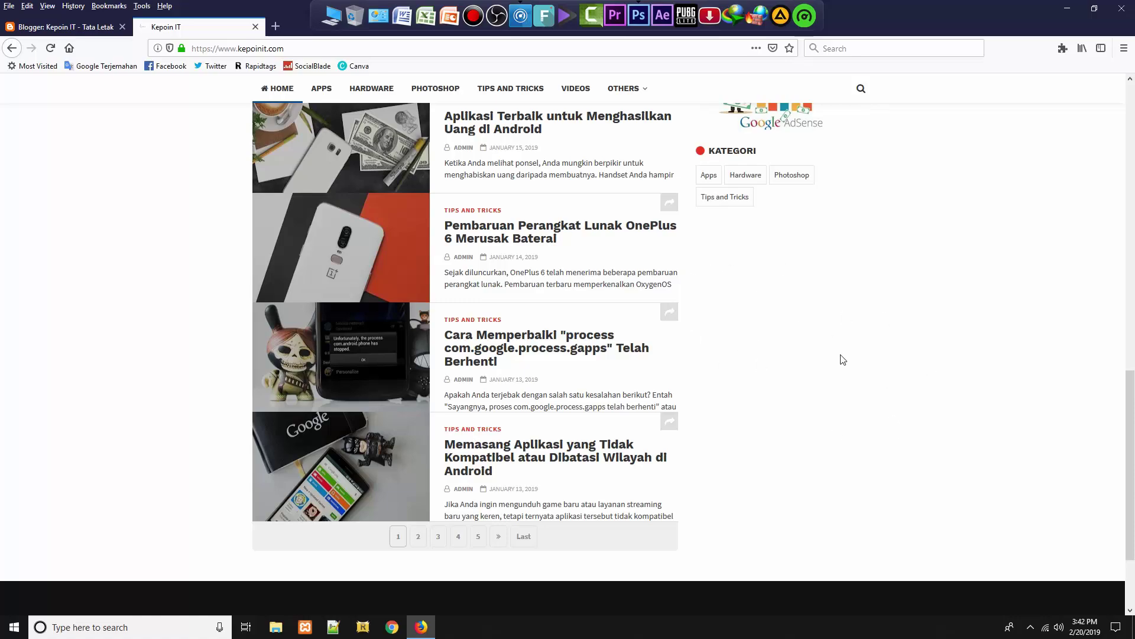
scroll(719, 315, up, 15)
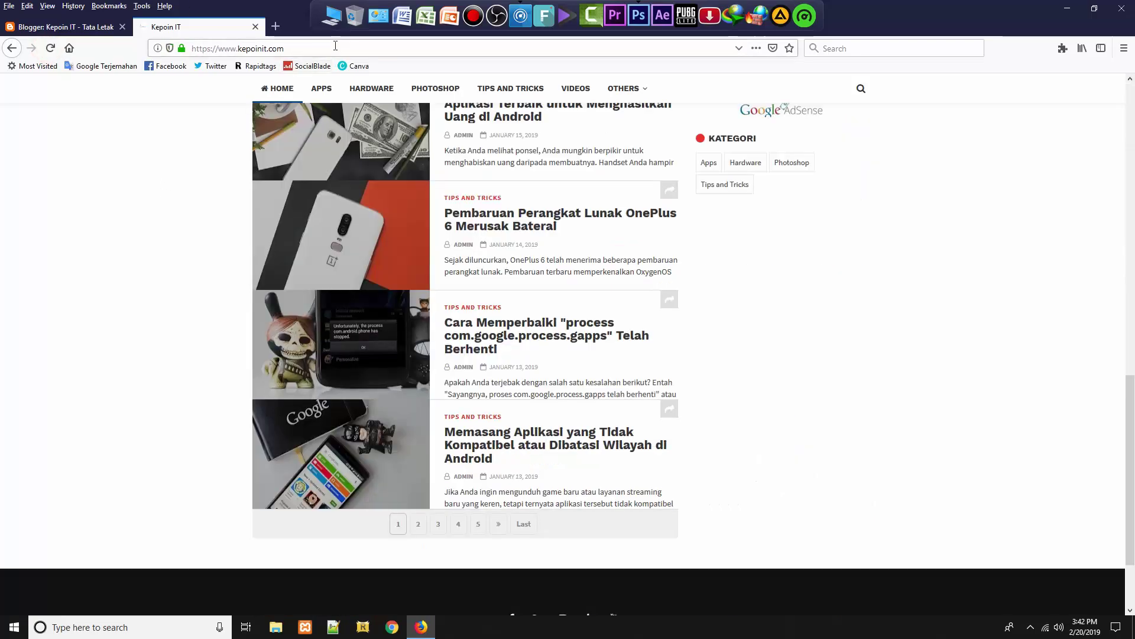
scroll(297, 109, up, 5)
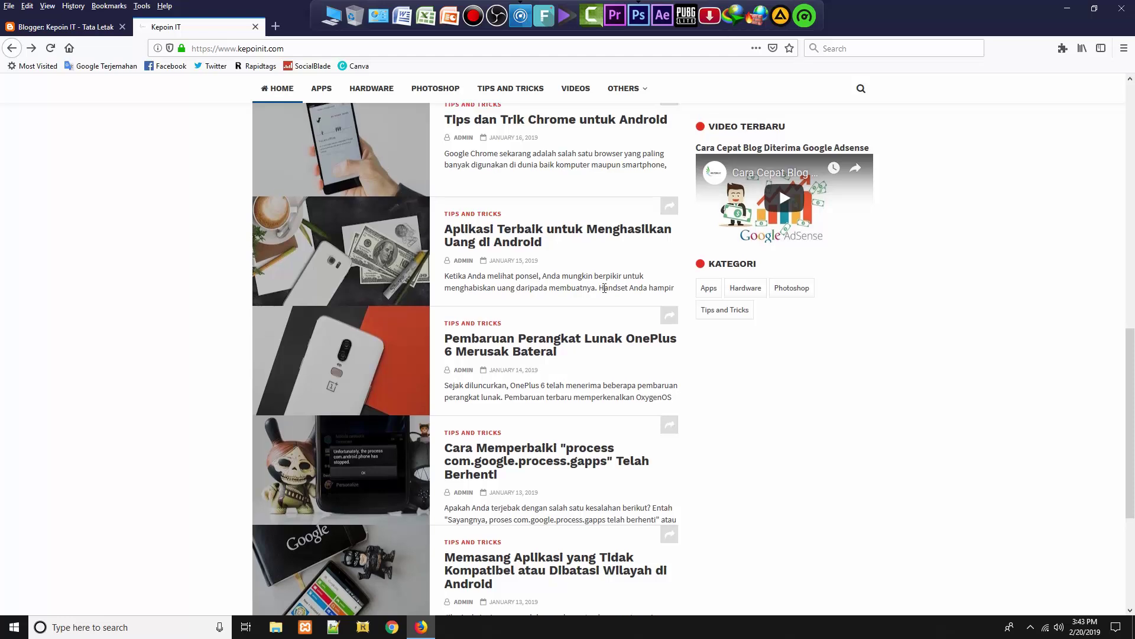
scroll(604, 289, up, 1)
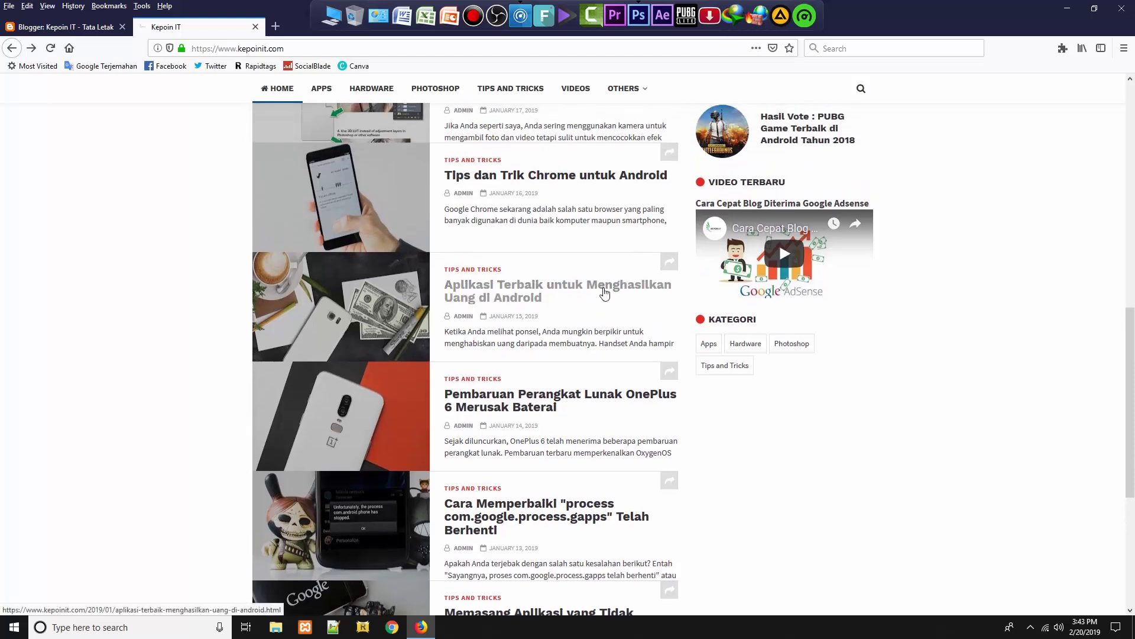
scroll(604, 292, up, 1)
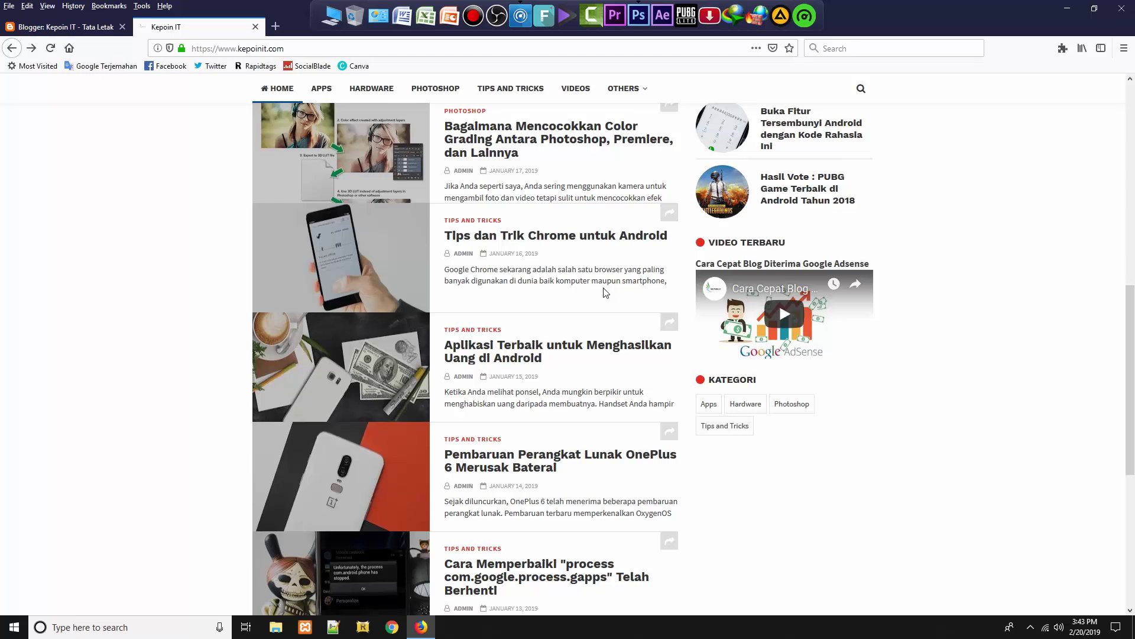
scroll(625, 302, up, 5)
scroll(625, 302, up, 4)
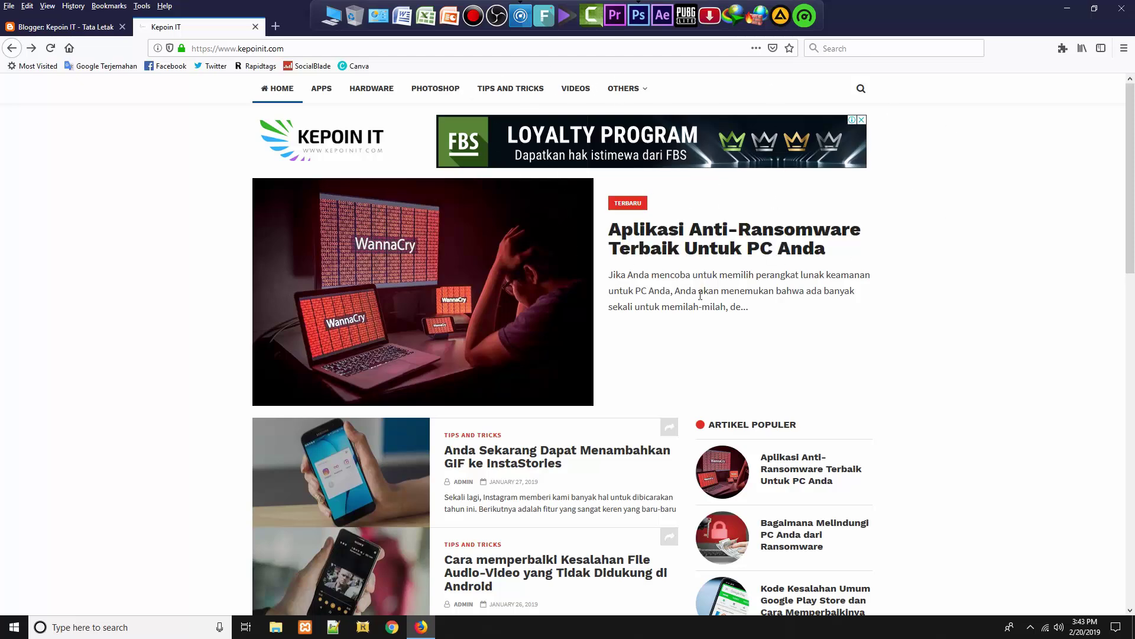
scroll(700, 294, down, 5)
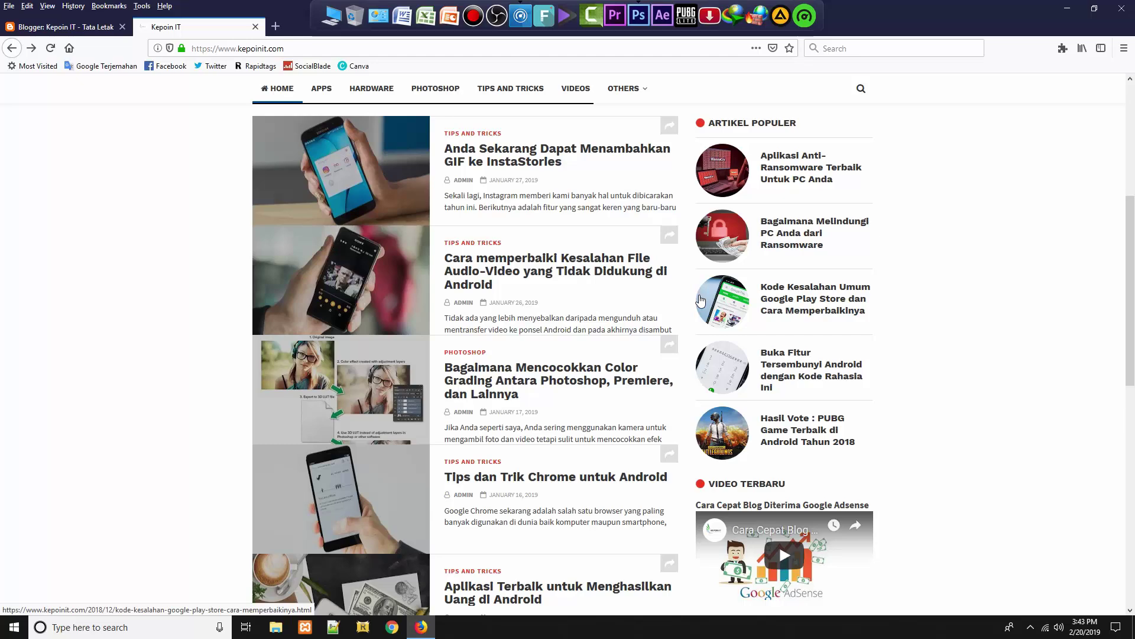
scroll(701, 301, down, 2)
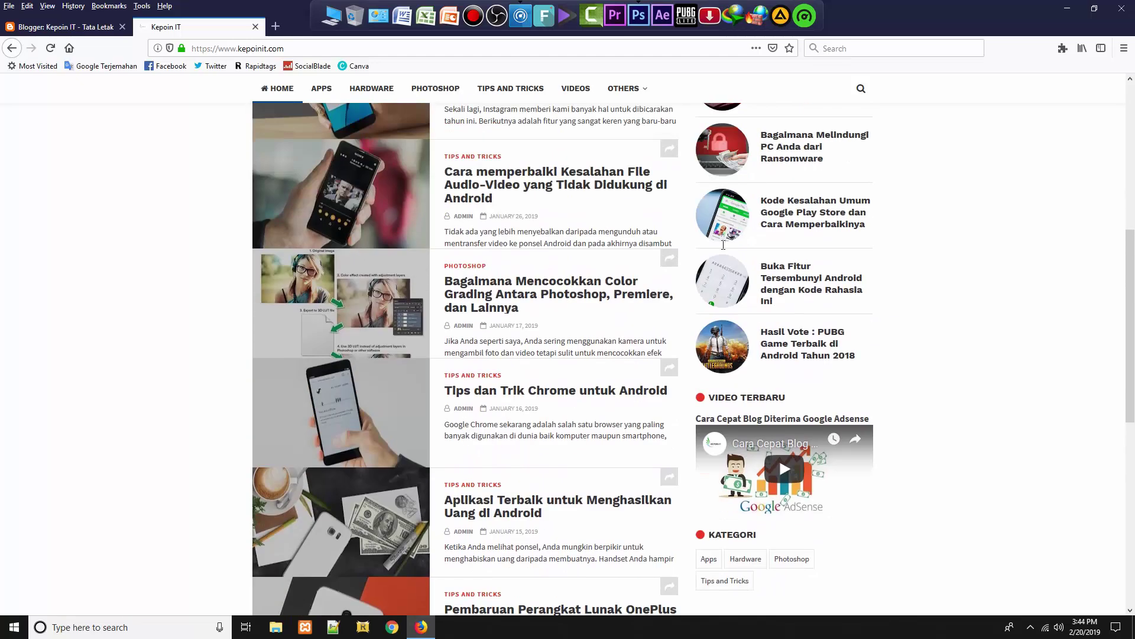
Open the popular article "Aplikasi Anti-Ransomware Terbaik Untuk PC Anda" in a new tab and examine its ad placements
scroll(768, 261, up, 4)
right_click(815, 276)
click(870, 287)
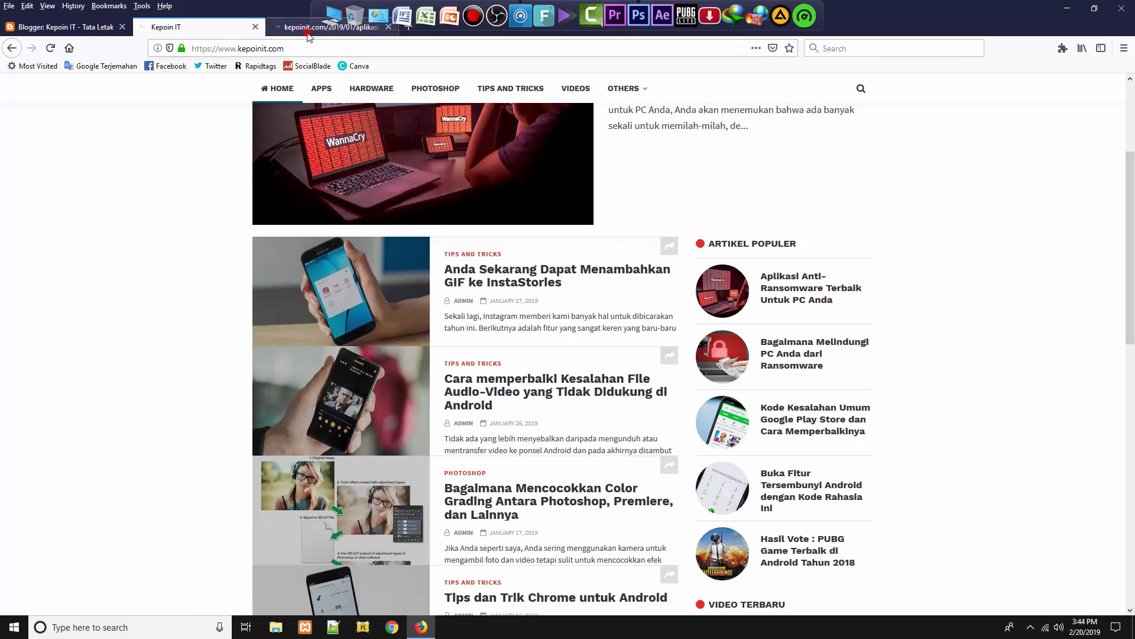
click(332, 26)
drag(1134, 588, 1101, 98)
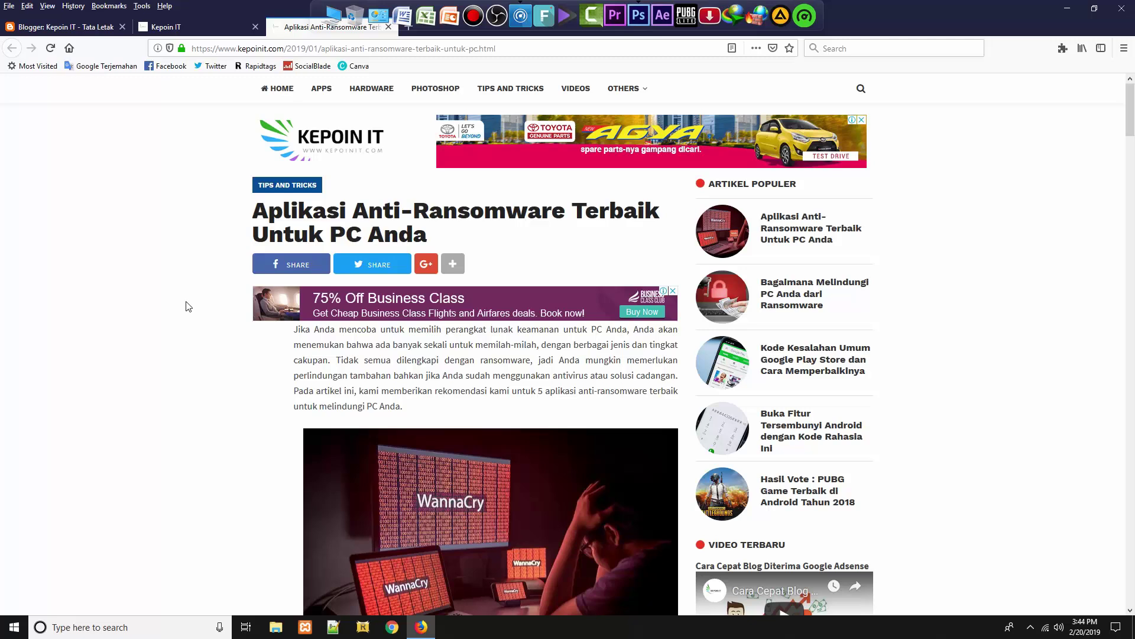
scroll(187, 305, down, 1)
scroll(187, 305, up, 1)
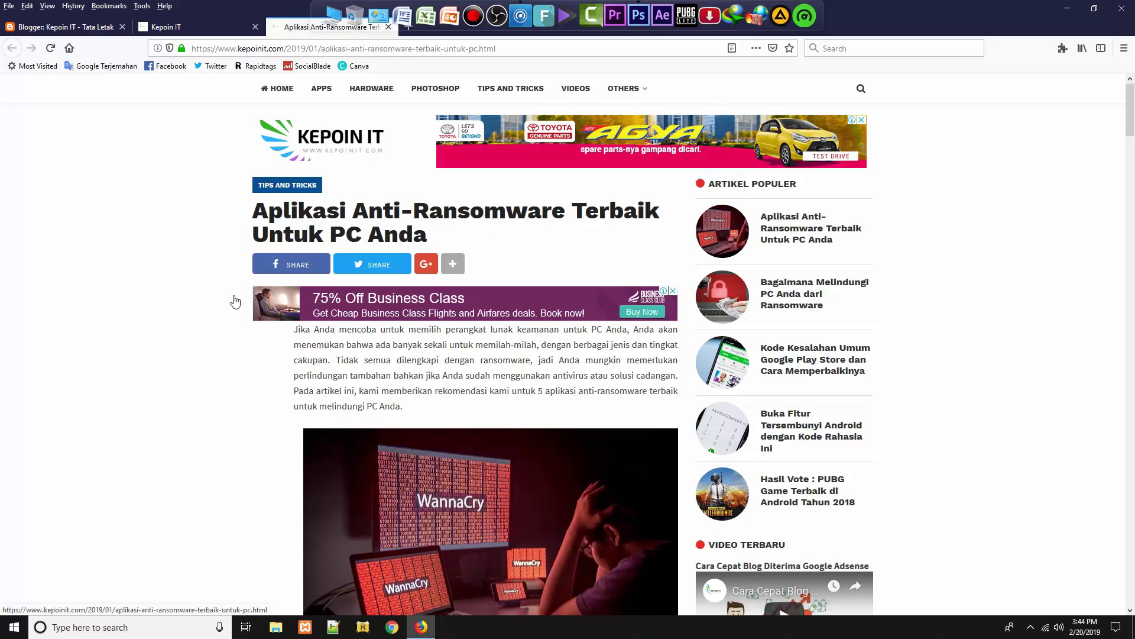
scroll(200, 292, down, 1)
scroll(201, 291, up, 1)
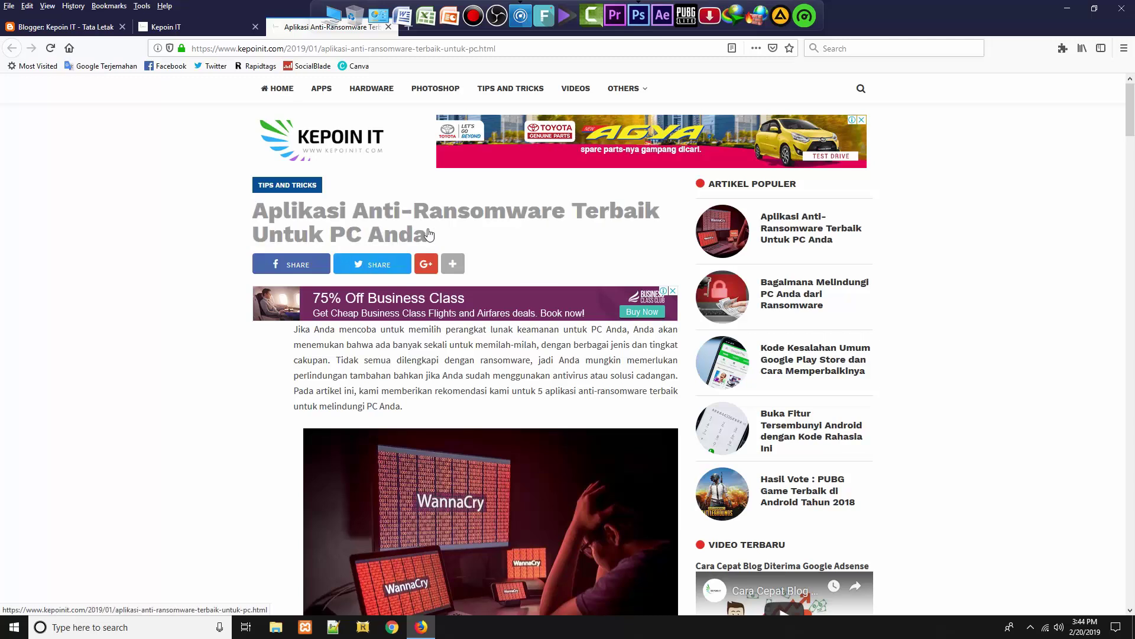
Examine the ad spots below the article's title and beside the "Artikel Menarik Lainnya" list at its end
scroll(425, 233, down, 1)
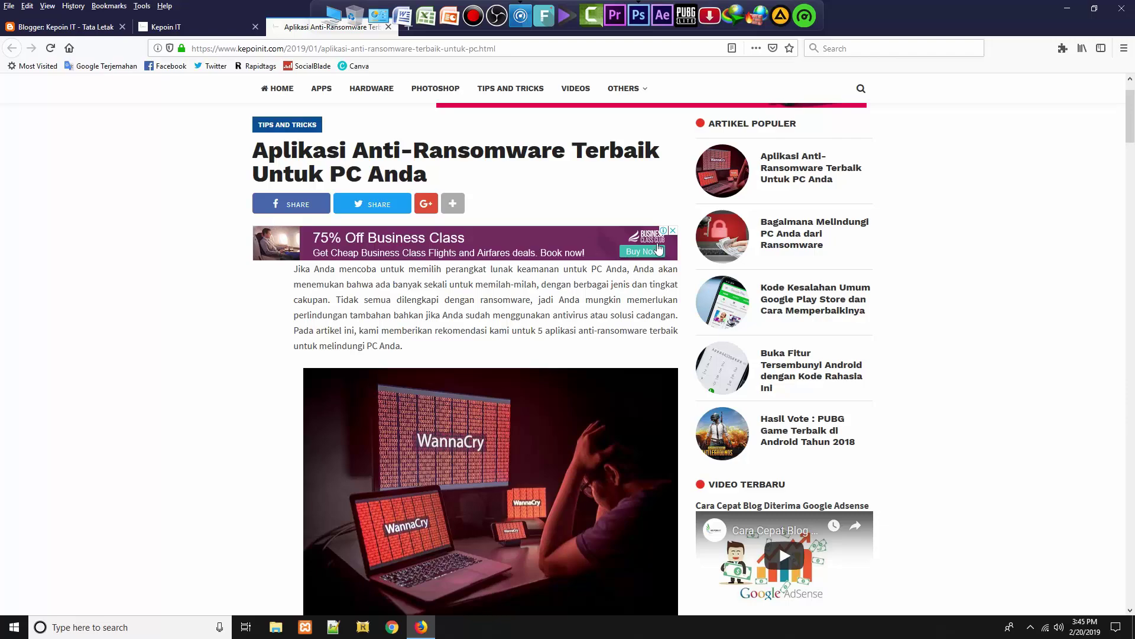
drag(1129, 128, 1133, 562)
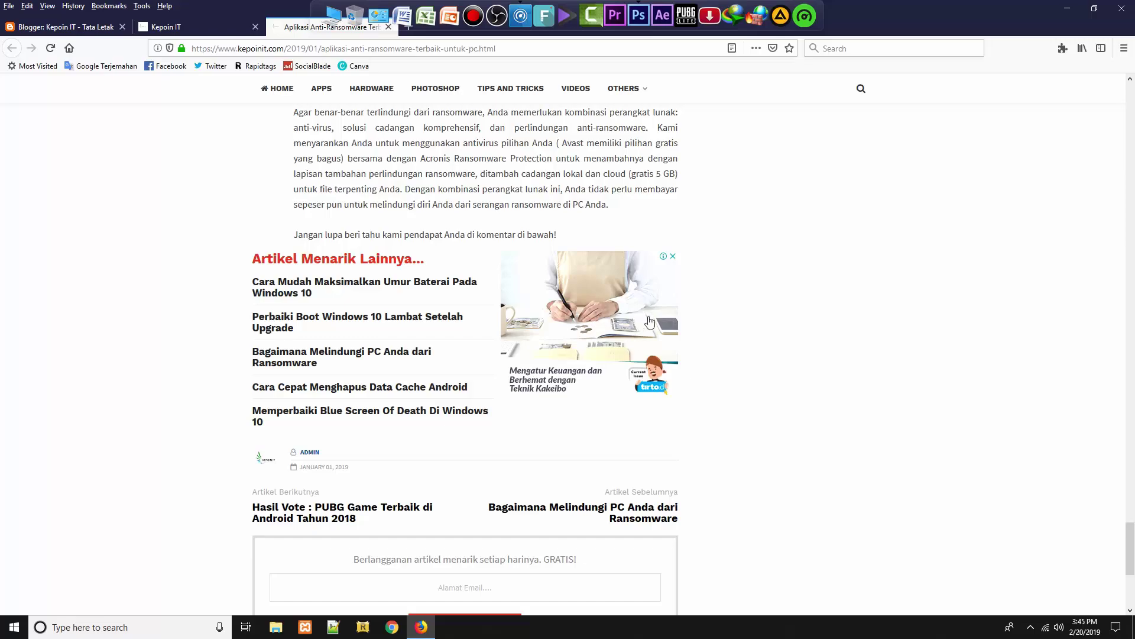
scroll(1116, 207, up, 15)
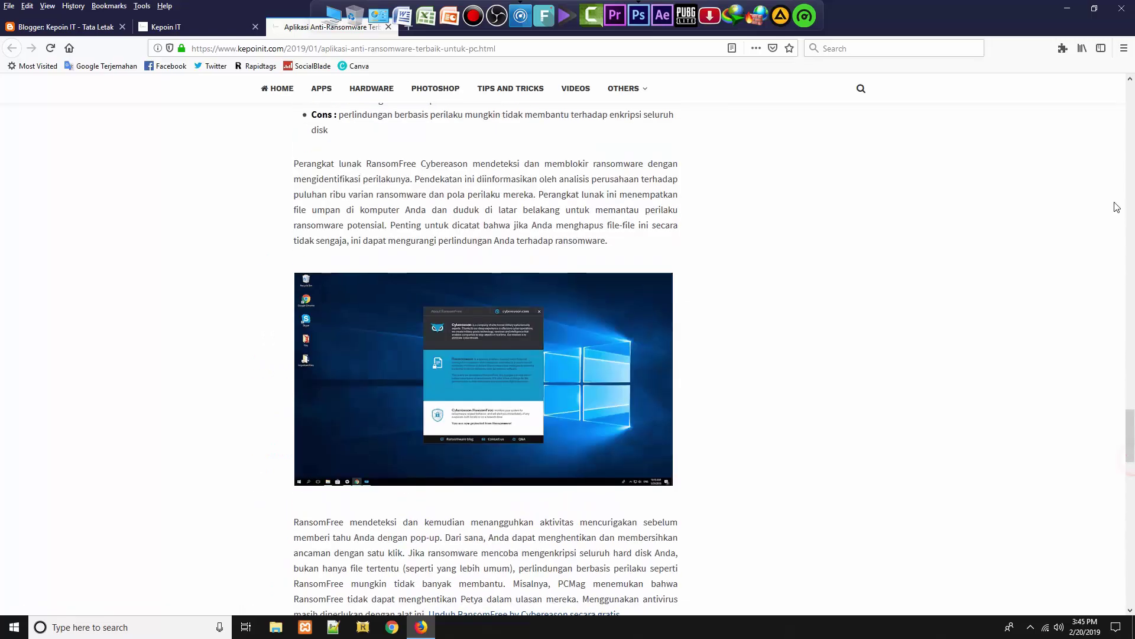
scroll(1109, 456, up, 8)
scroll(1119, 175, up, 10)
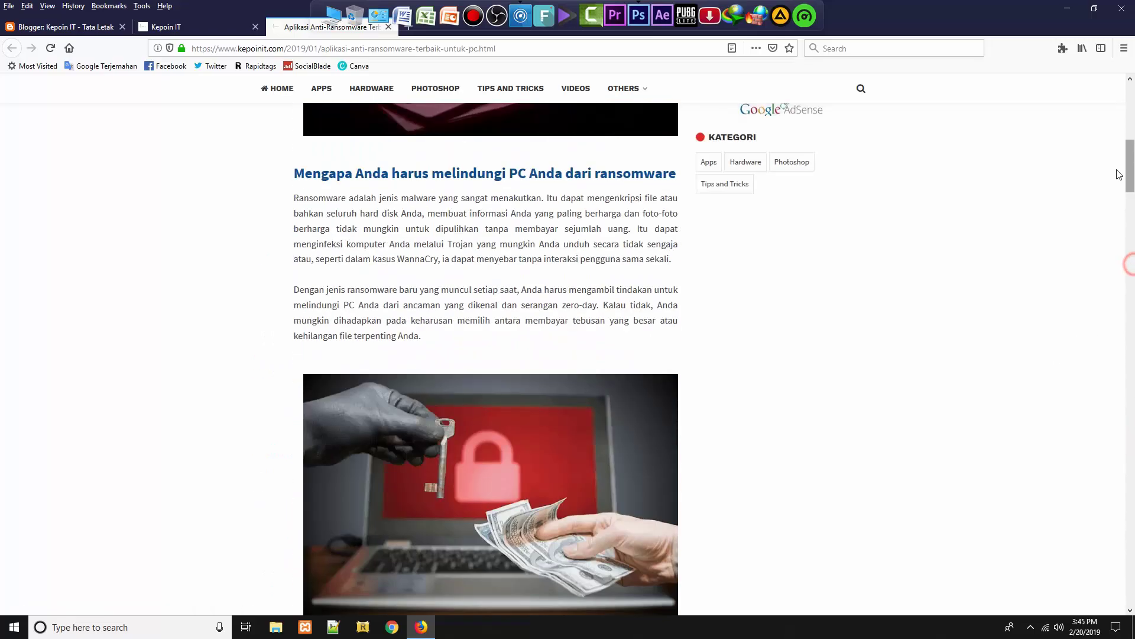
Return to the Blogger dashboard and open the Kepoin IT theme's HTML code for editing
click(83, 26)
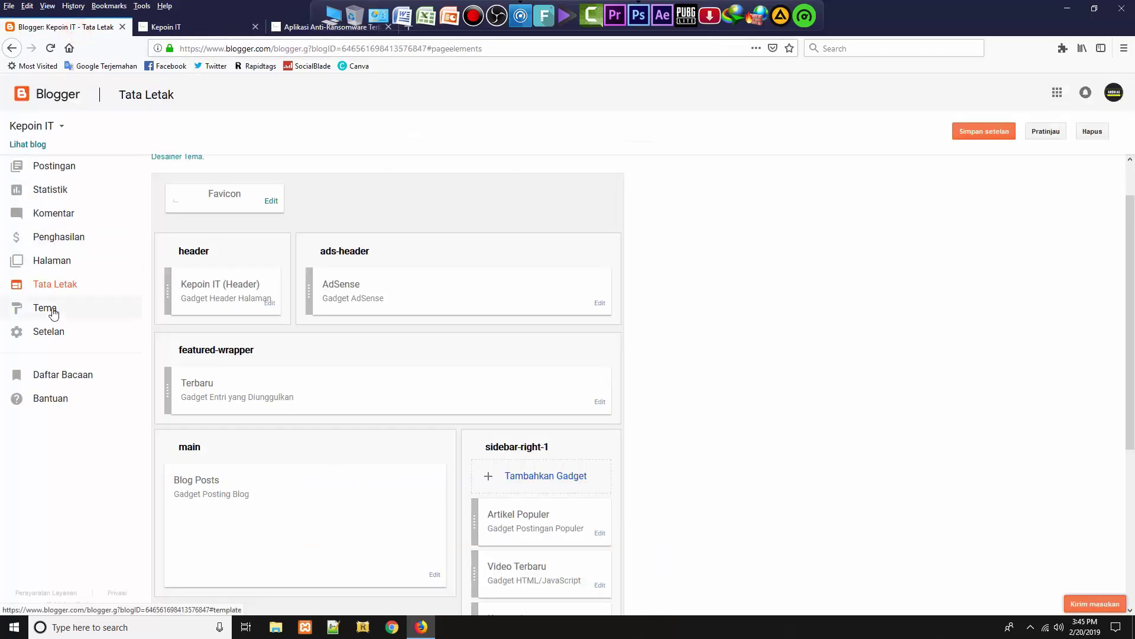
click(77, 312)
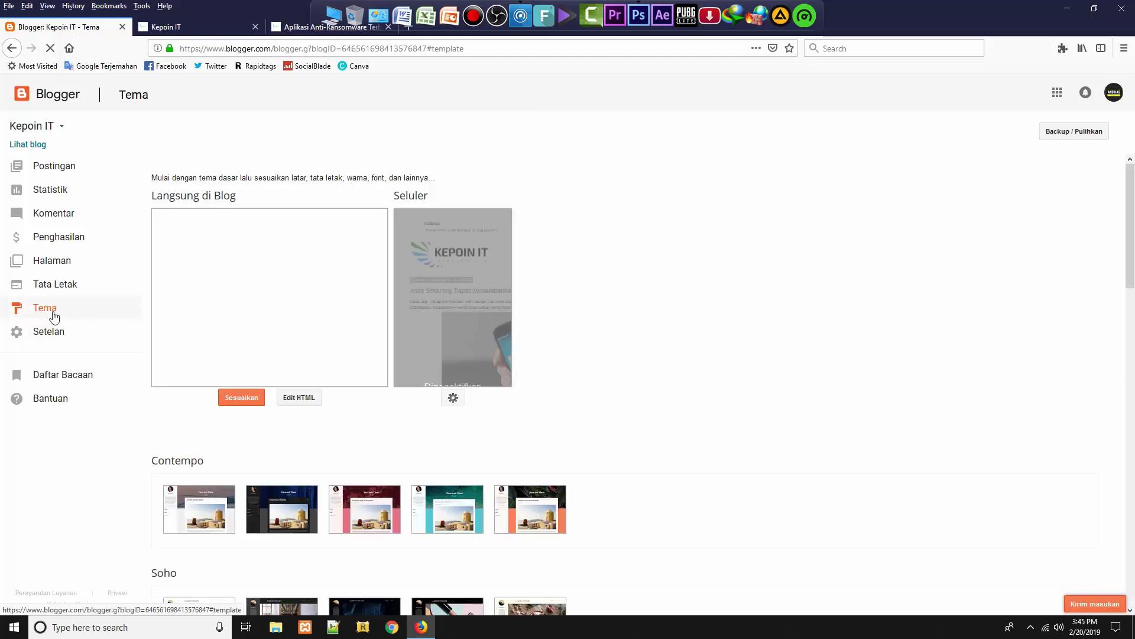
click(310, 402)
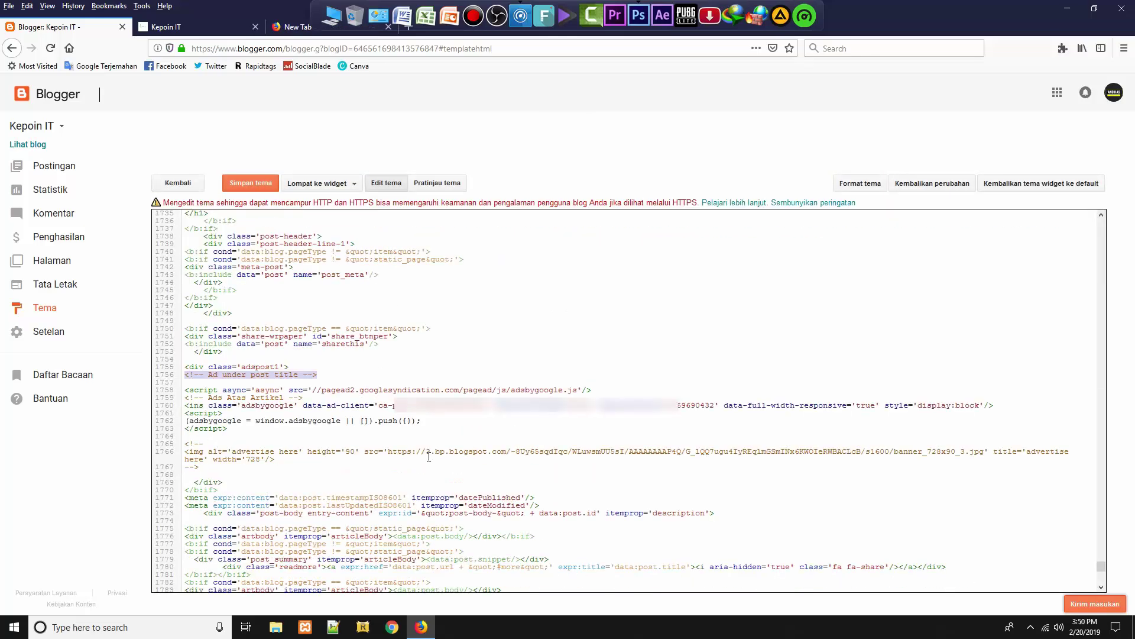
Locate and highlight the "Ad under post title" comment inside the adspost1 div of the theme code
click(351, 365)
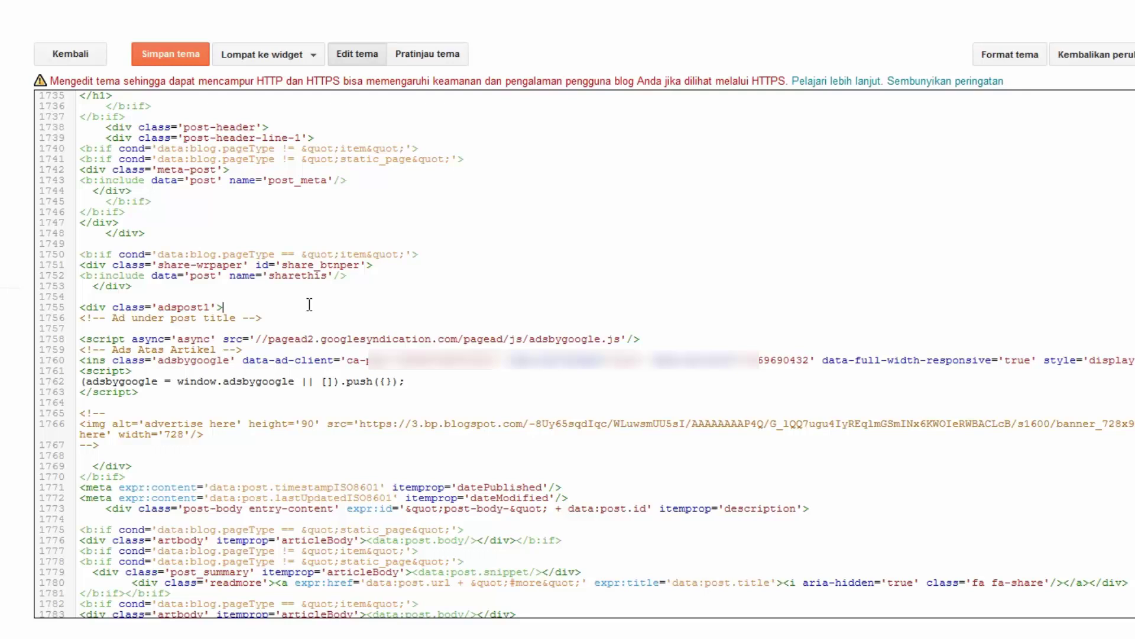
drag(295, 320, 46, 325)
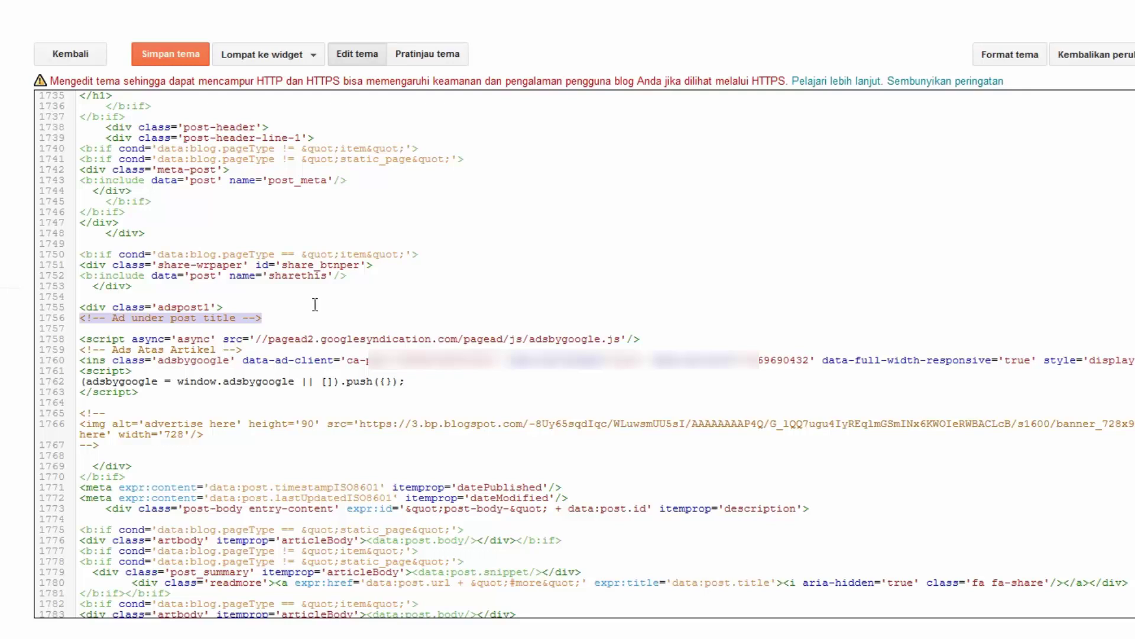
click(284, 315)
click(189, 312)
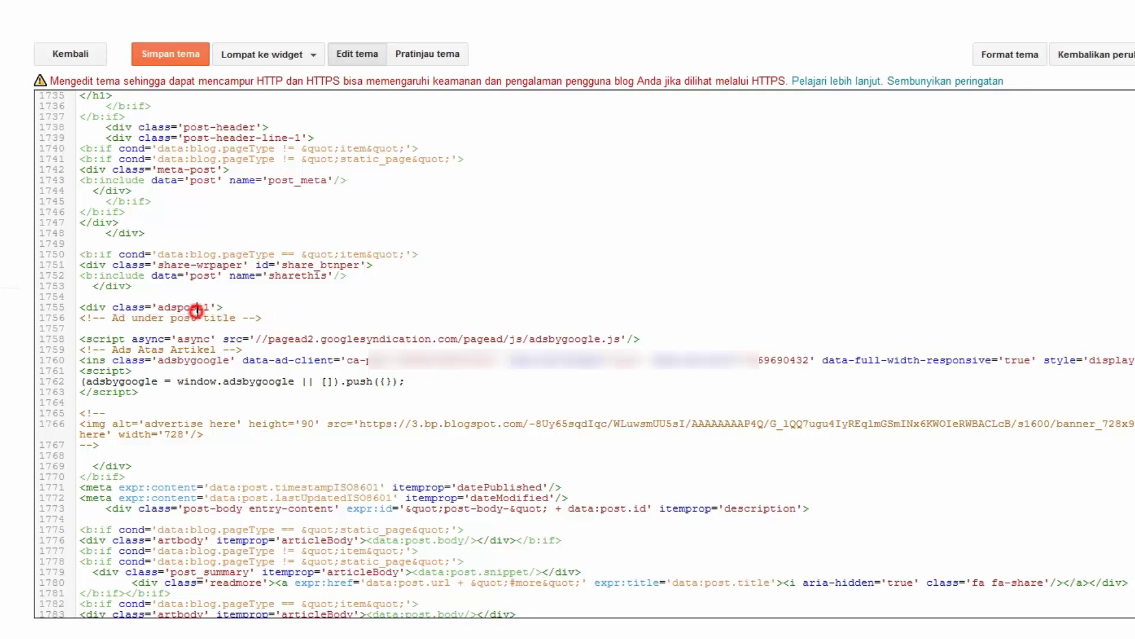
click(242, 317)
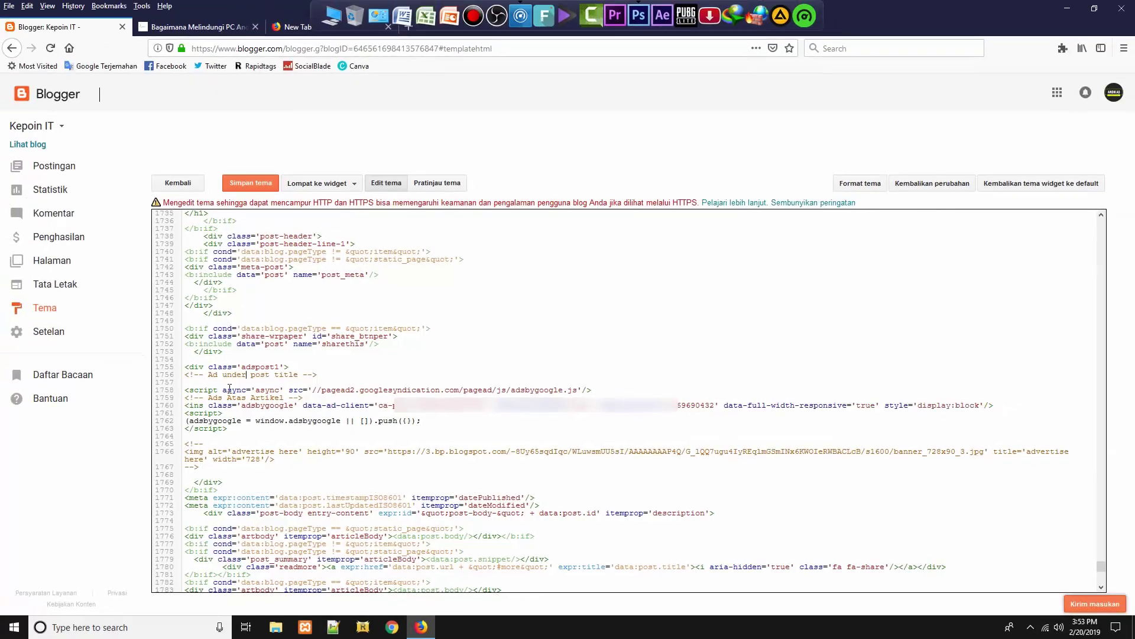
Highlight the "Ads Atas Artikel" AdSense script in the adspost1 div and compare it with the ad below the open ransomware article's title
drag(227, 429, 162, 395)
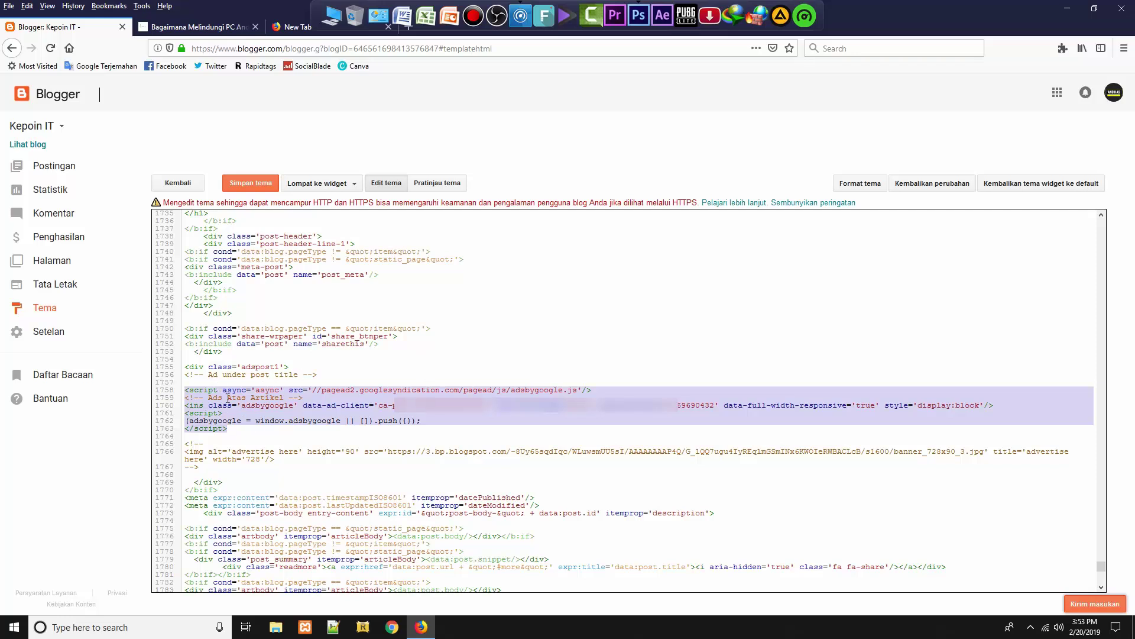
click(213, 26)
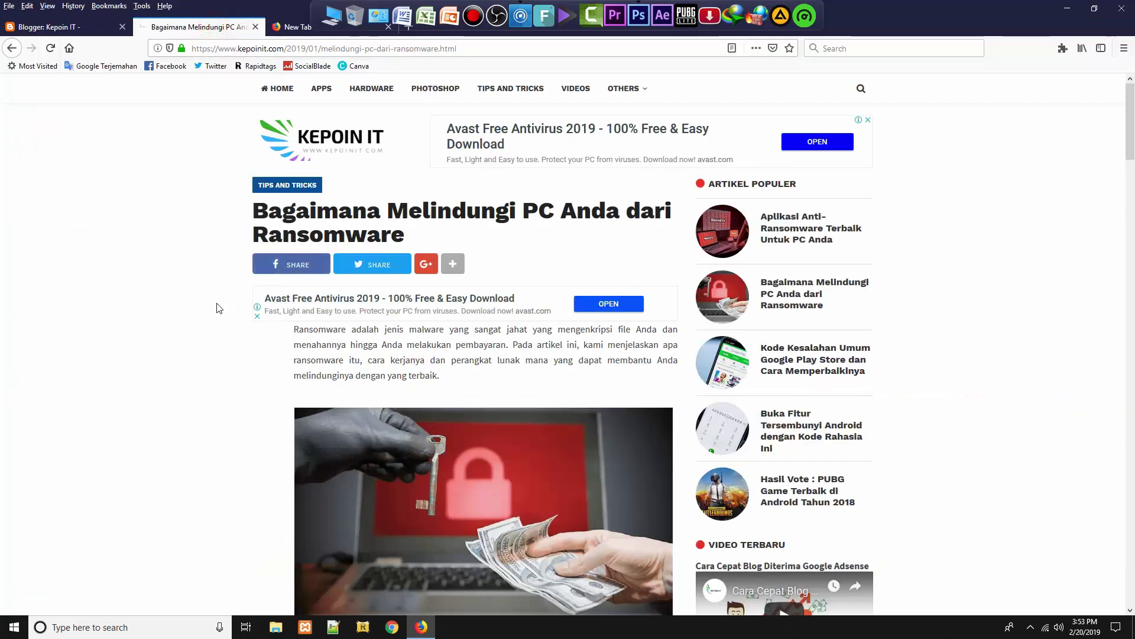
click(65, 27)
click(303, 397)
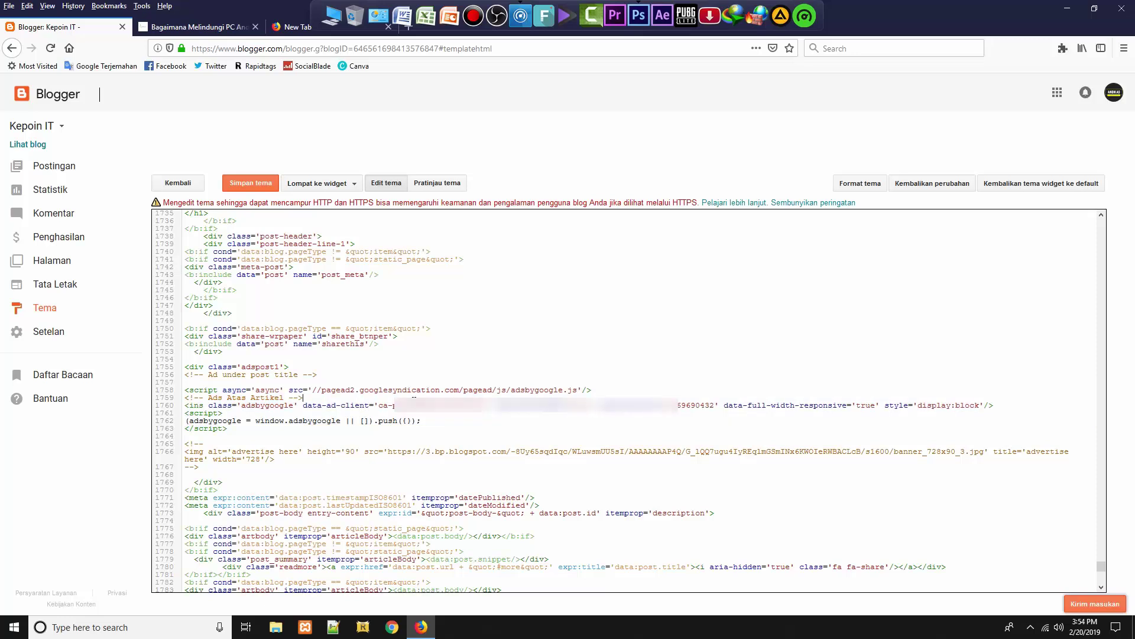